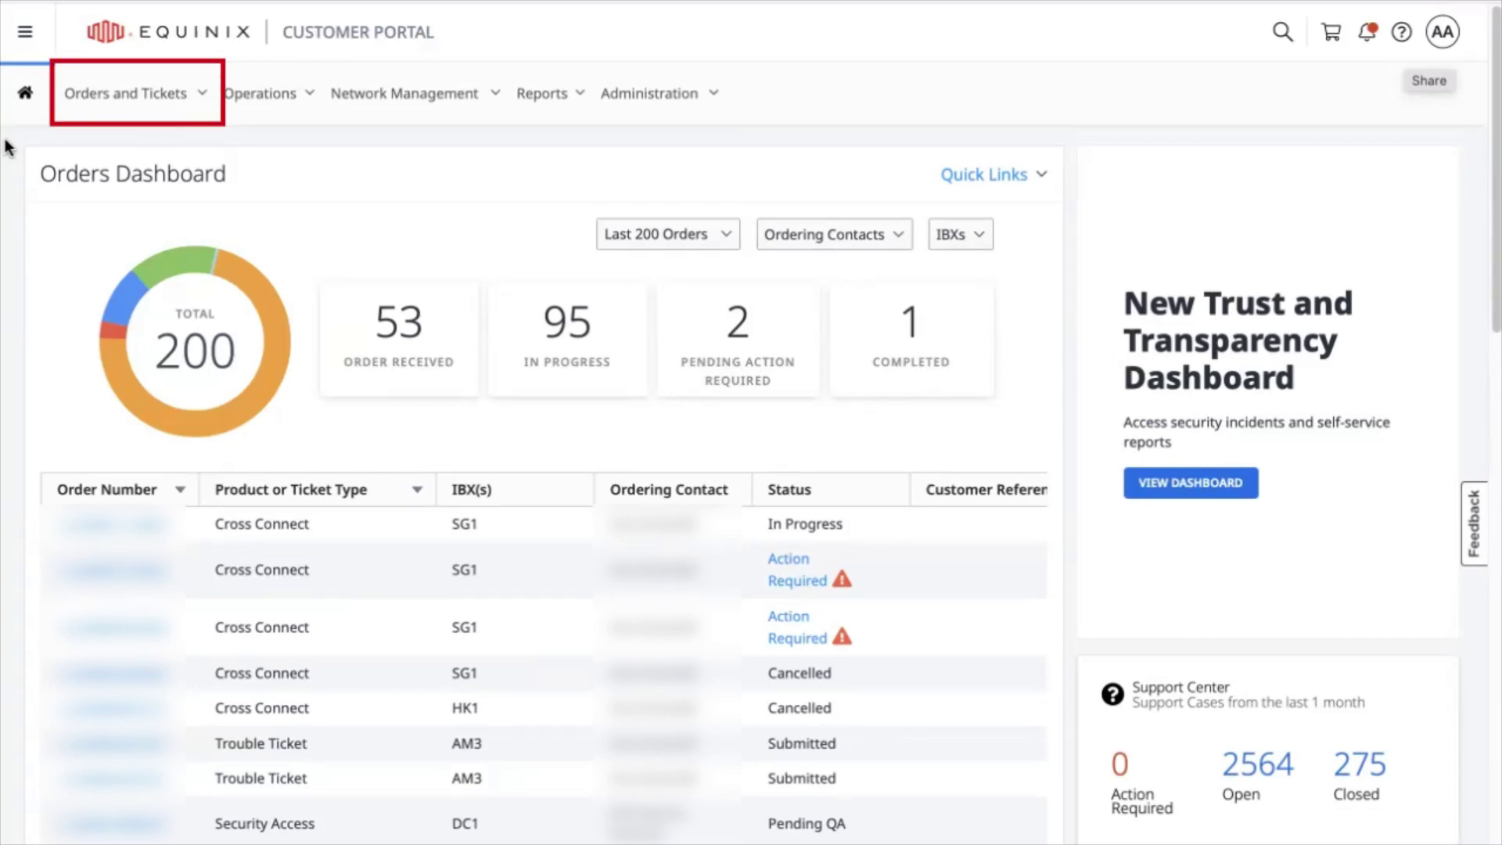
Begin a Cross Connect with Digital LOA order using the received SG1 Singapore LOA
click(149, 100)
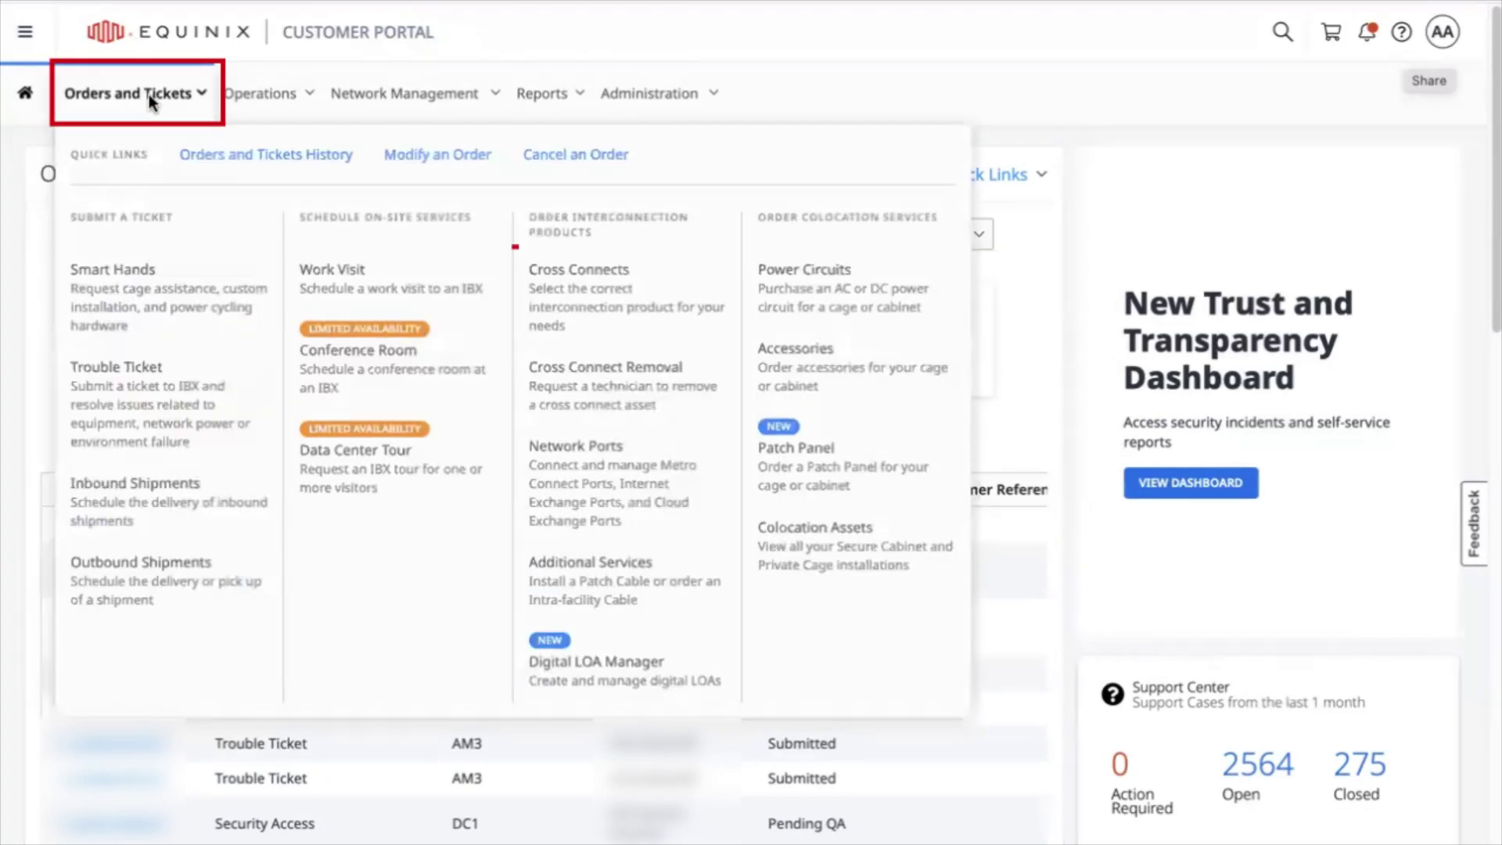
click(628, 293)
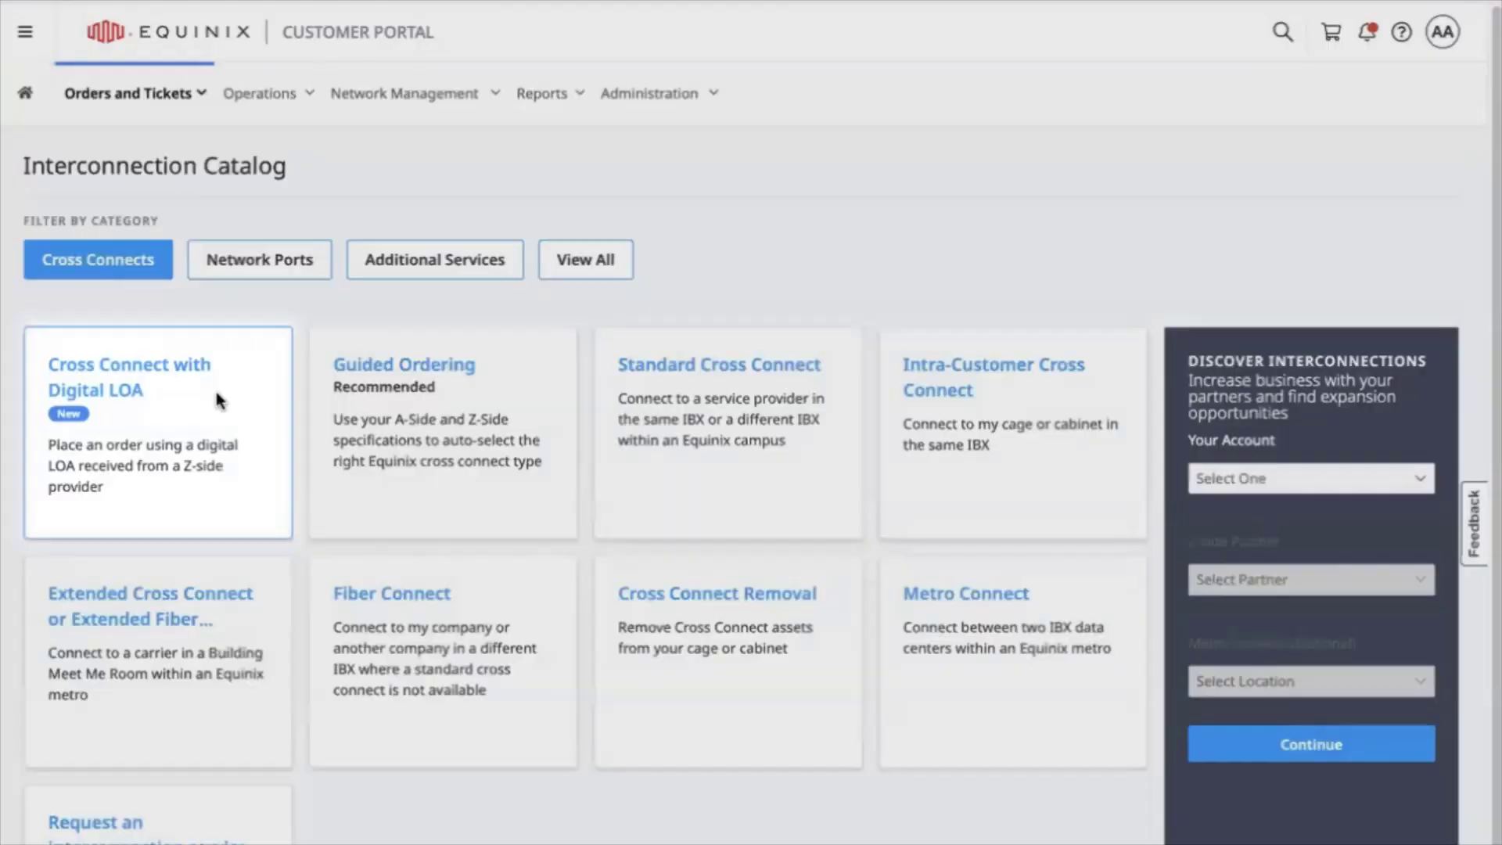
click(215, 399)
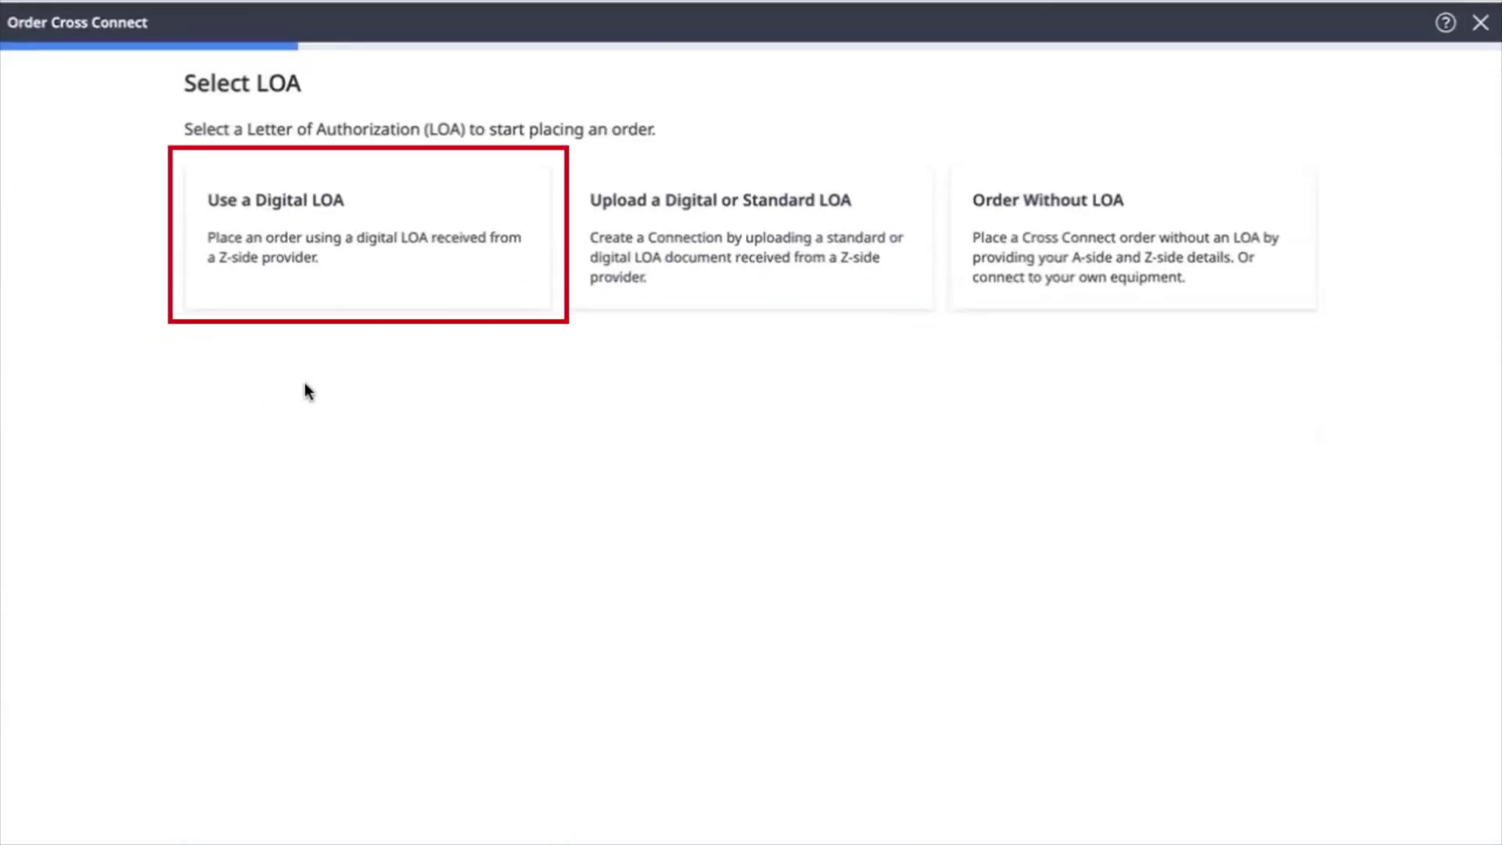
click(403, 229)
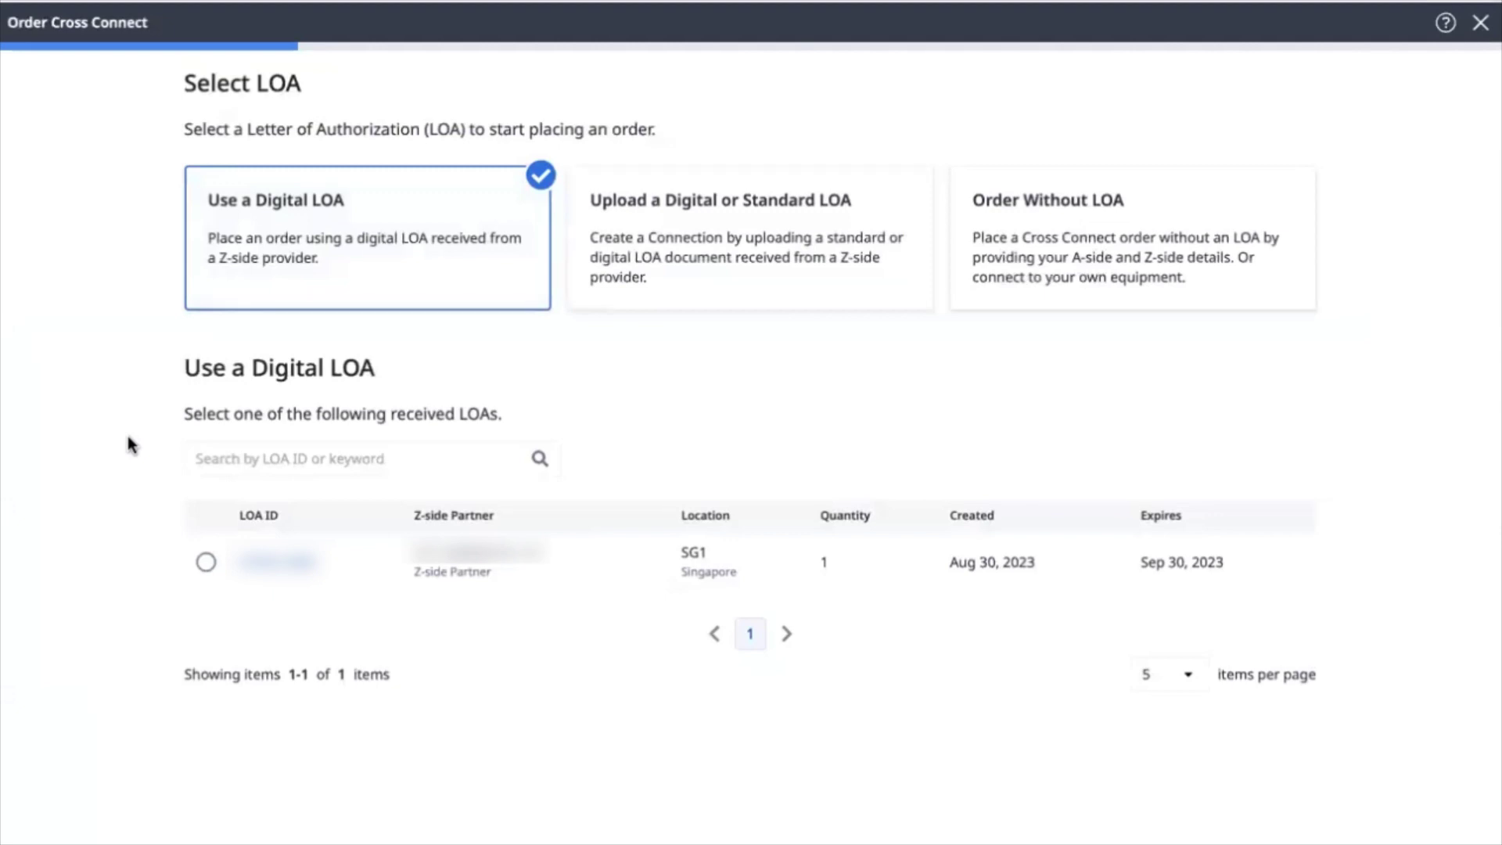
click(182, 346)
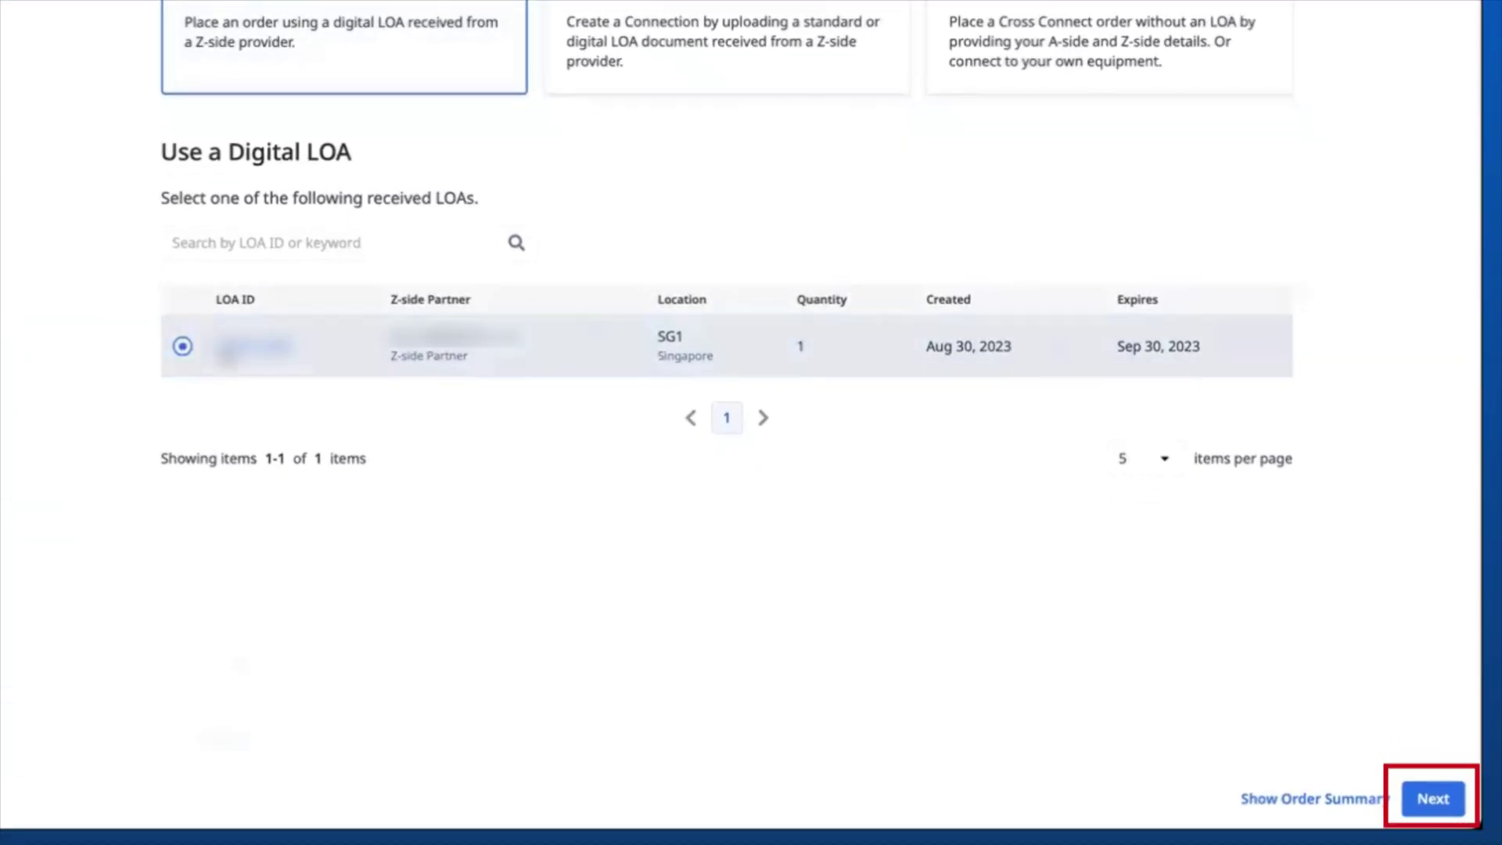
click(1433, 798)
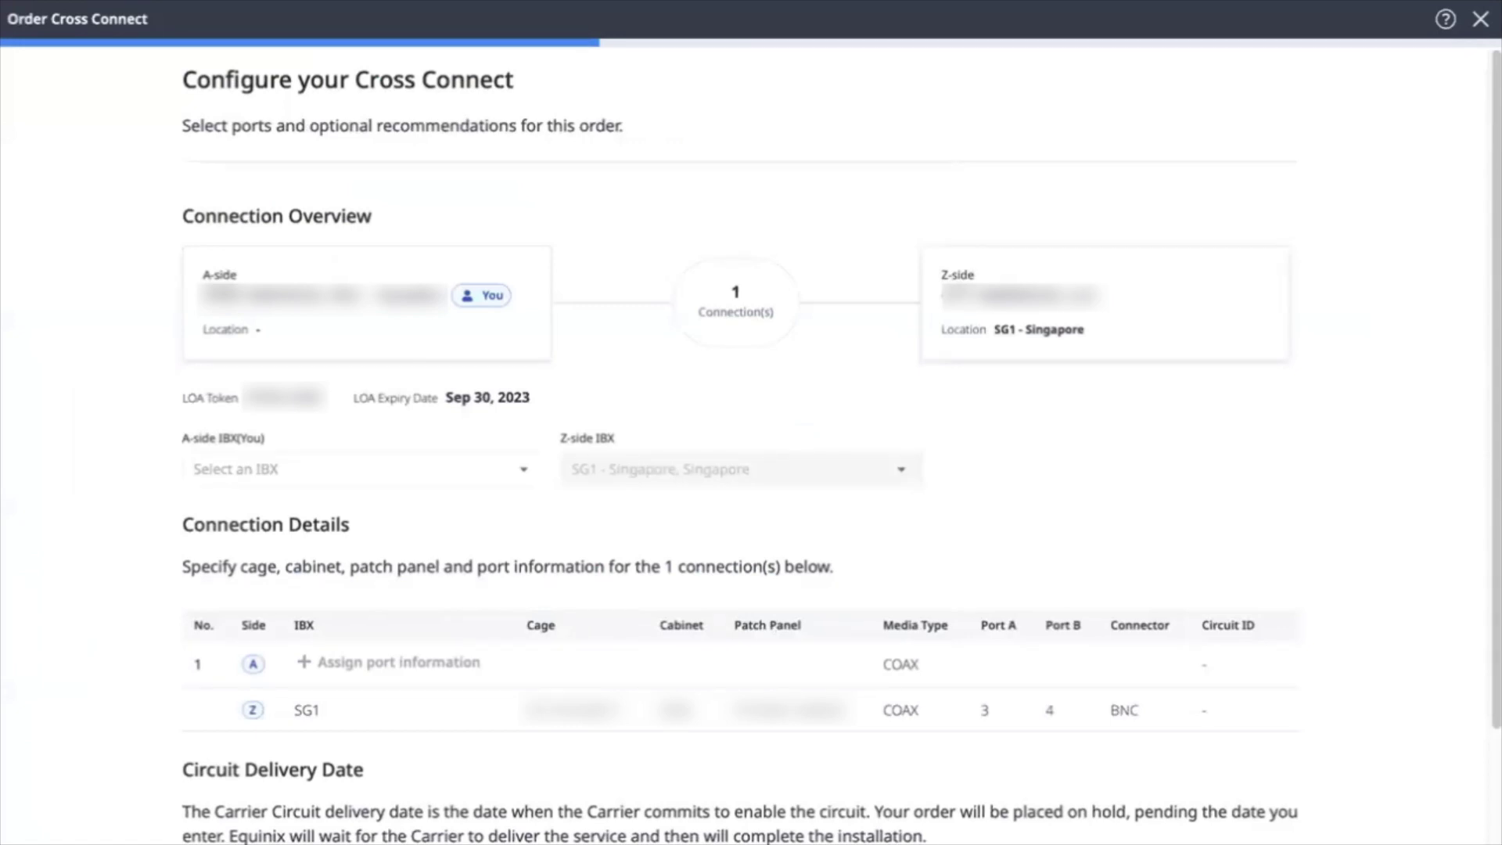
Choose SG1 - Singapore as A-side IBX, with its cage, cabinet and ANTENNA protocol ports
click(393, 468)
click(386, 505)
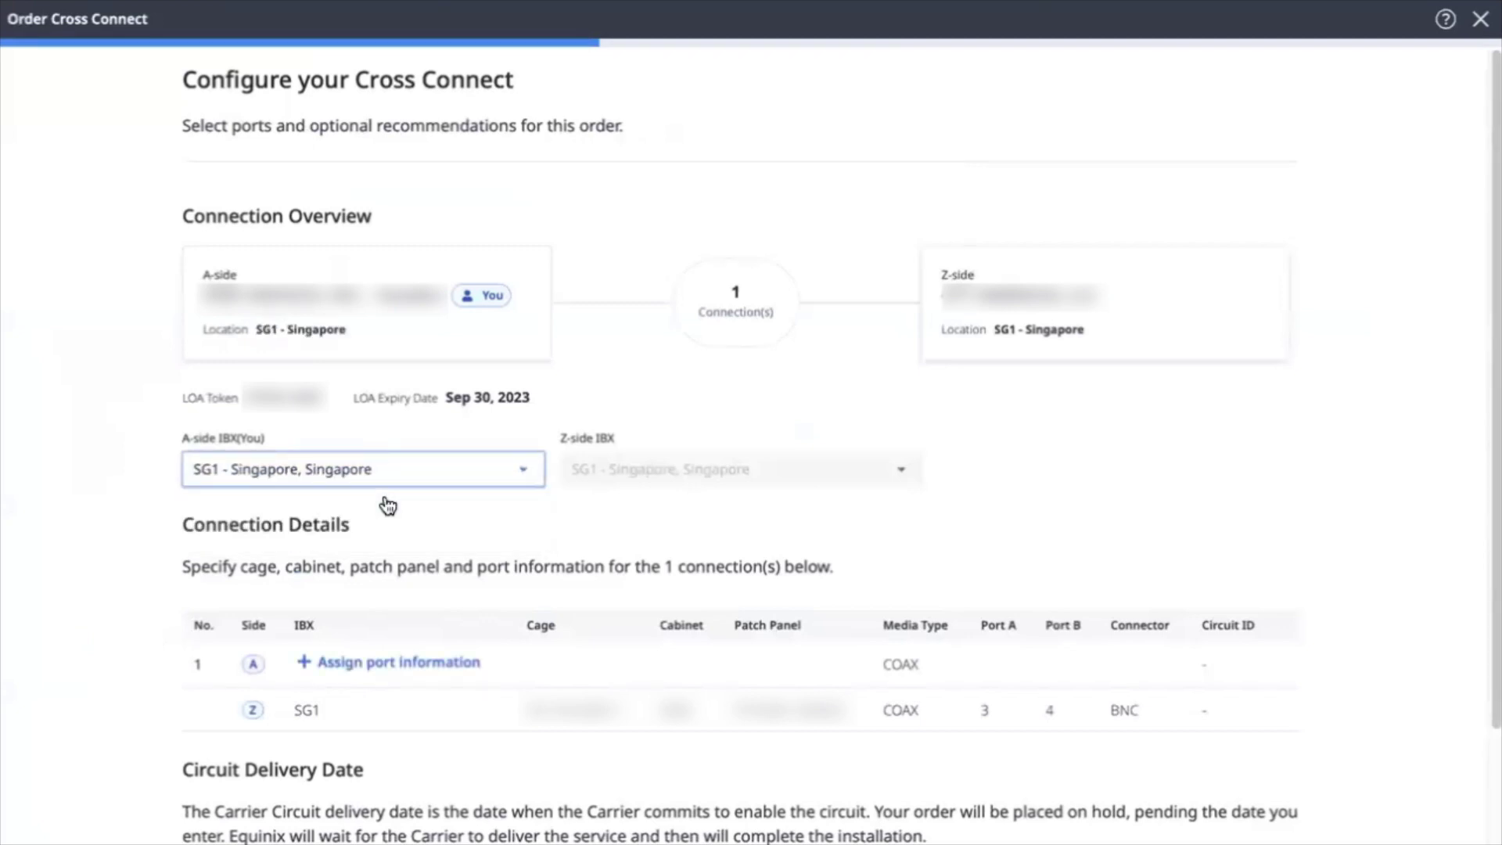
click(431, 667)
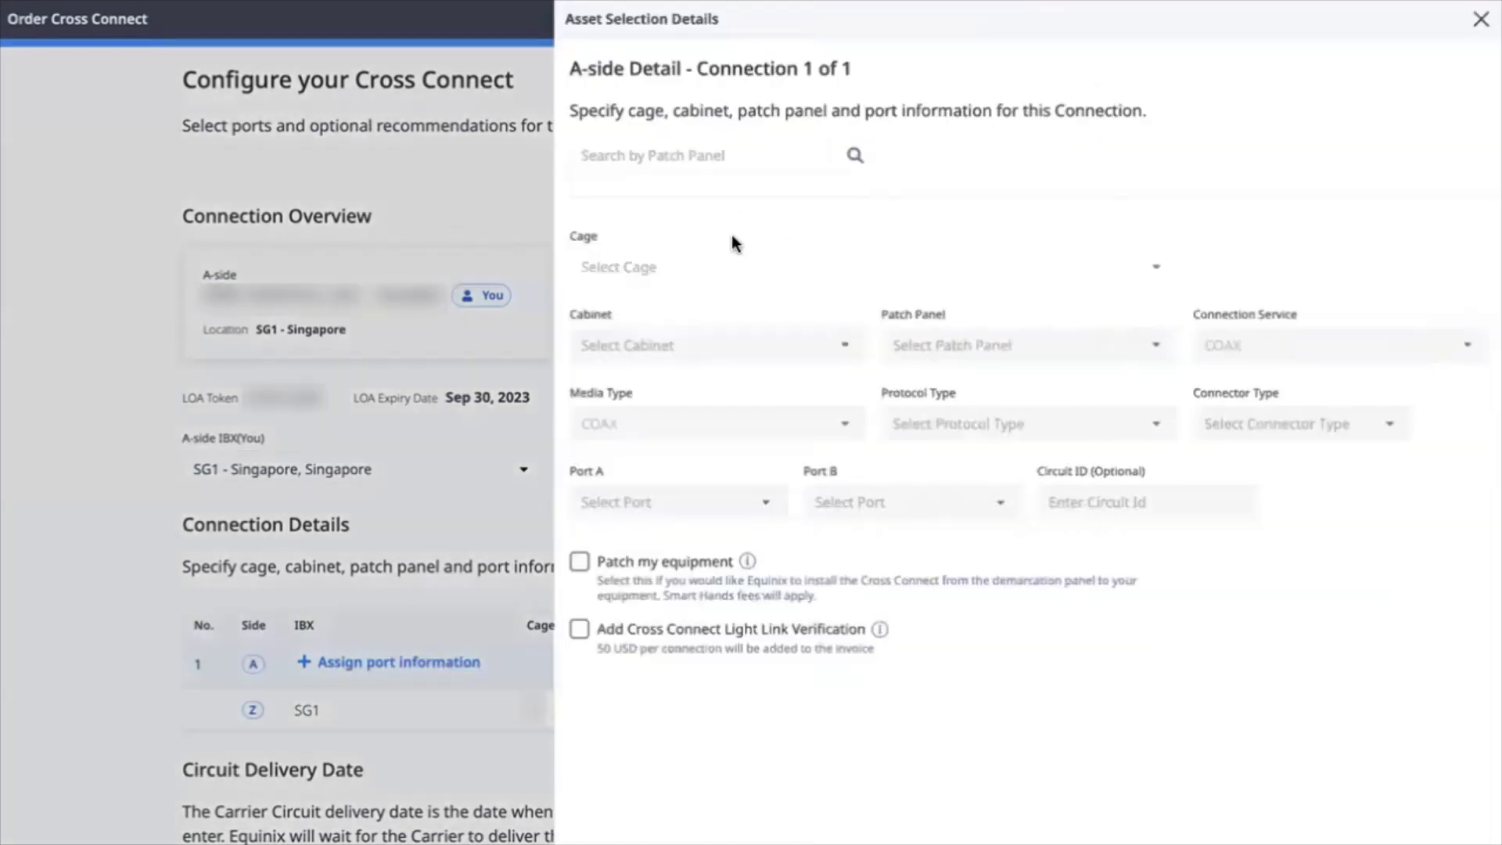
click(718, 264)
click(739, 304)
click(728, 345)
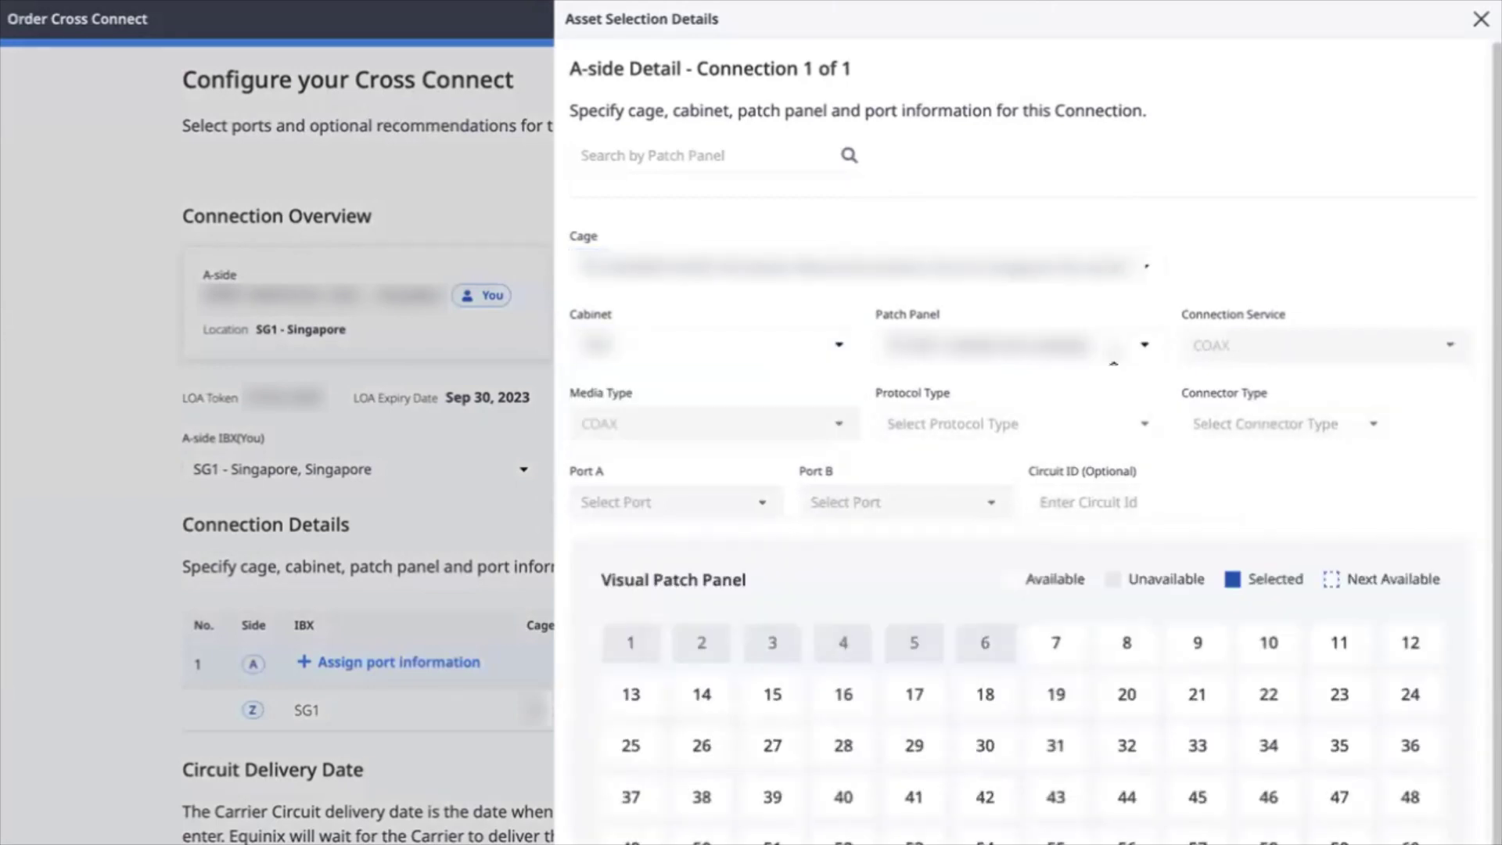
click(1039, 416)
click(1033, 456)
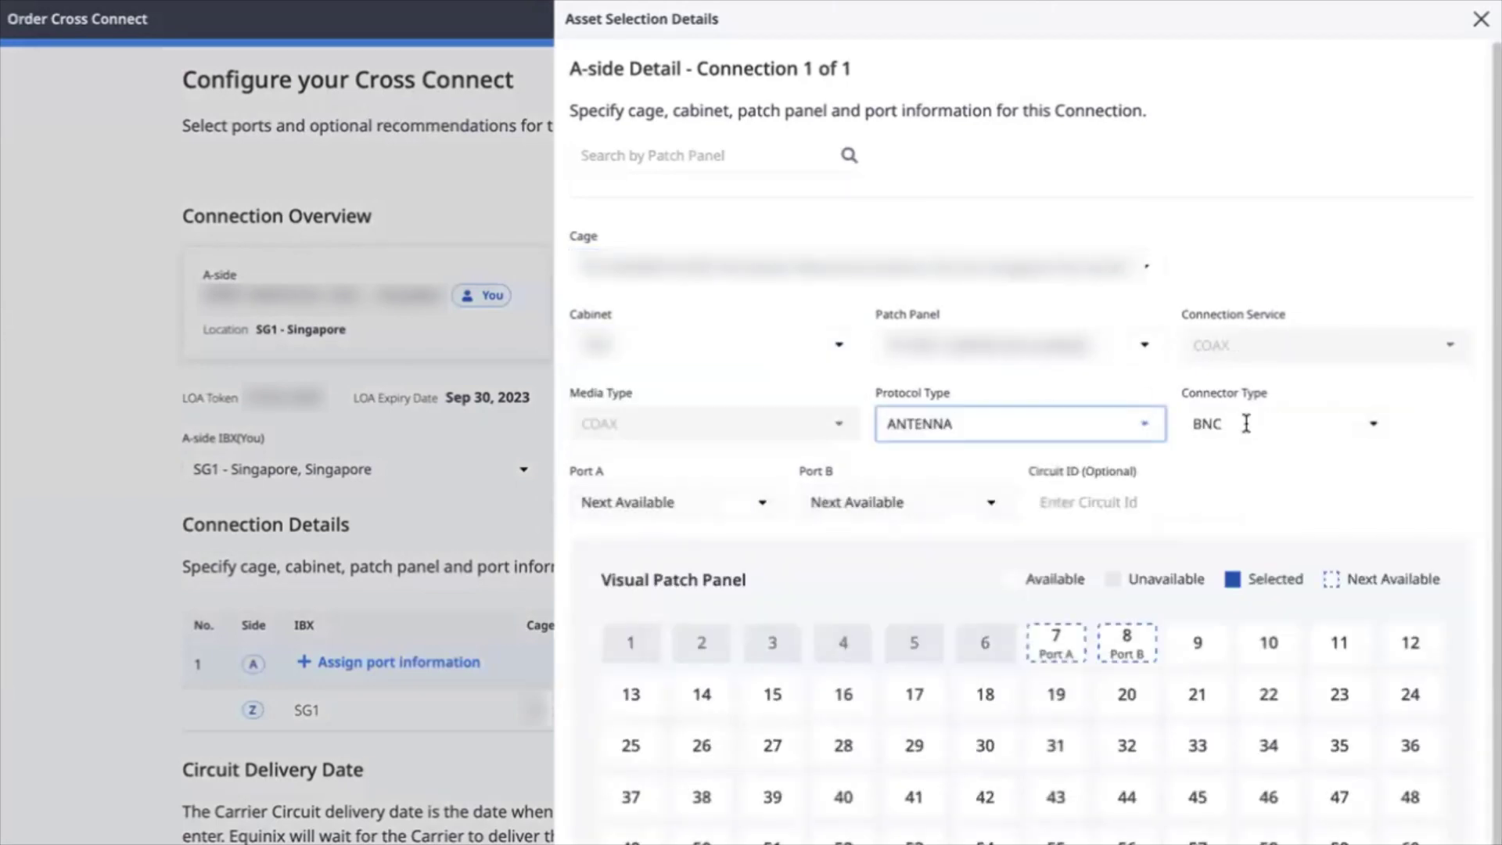
scroll(1244, 422, down, 1)
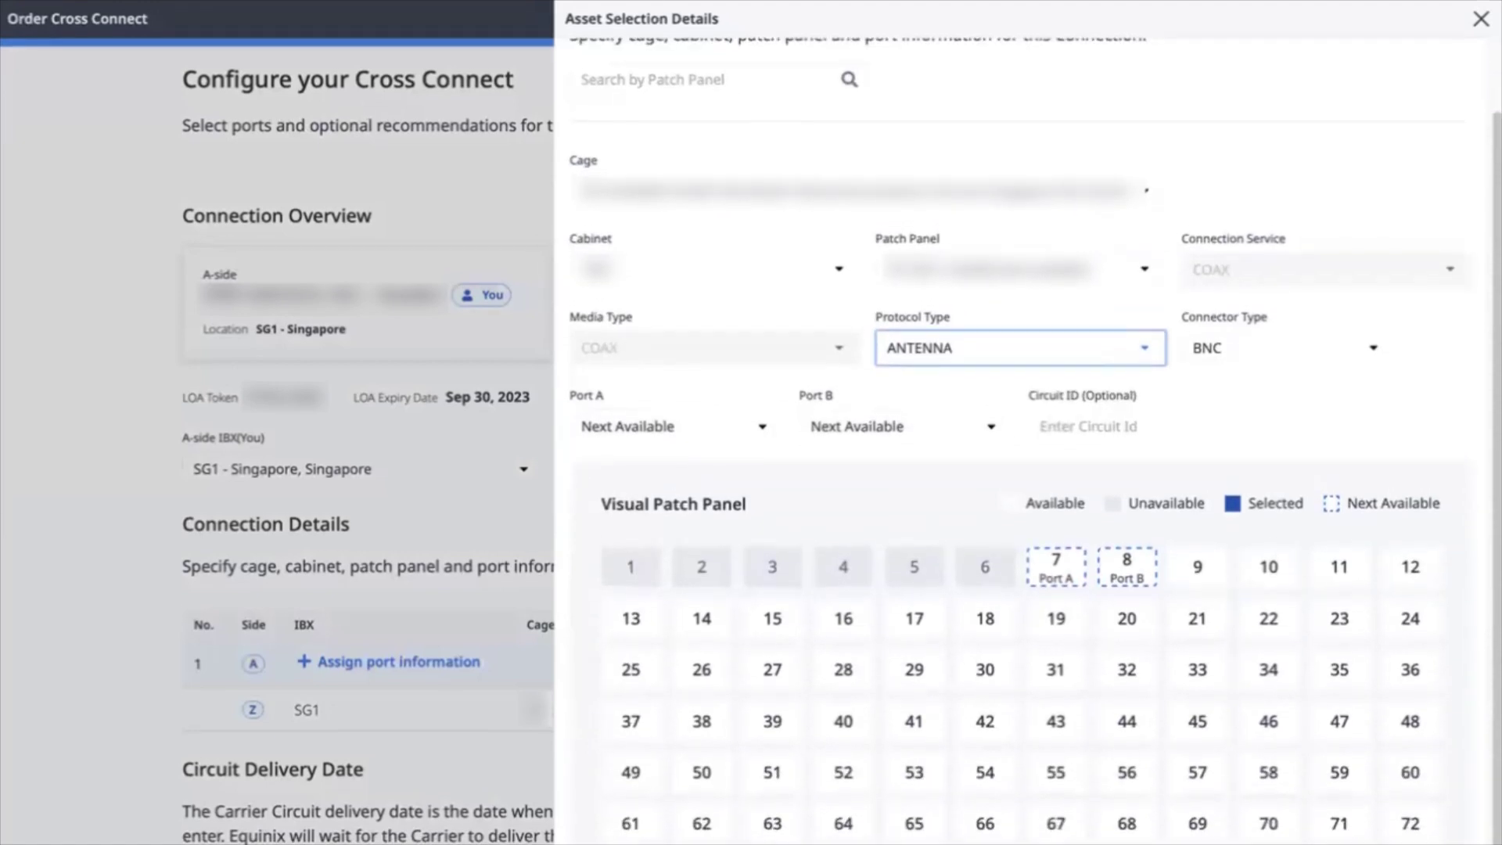
scroll(1311, 736, down, 2)
scroll(1310, 737, down, 1)
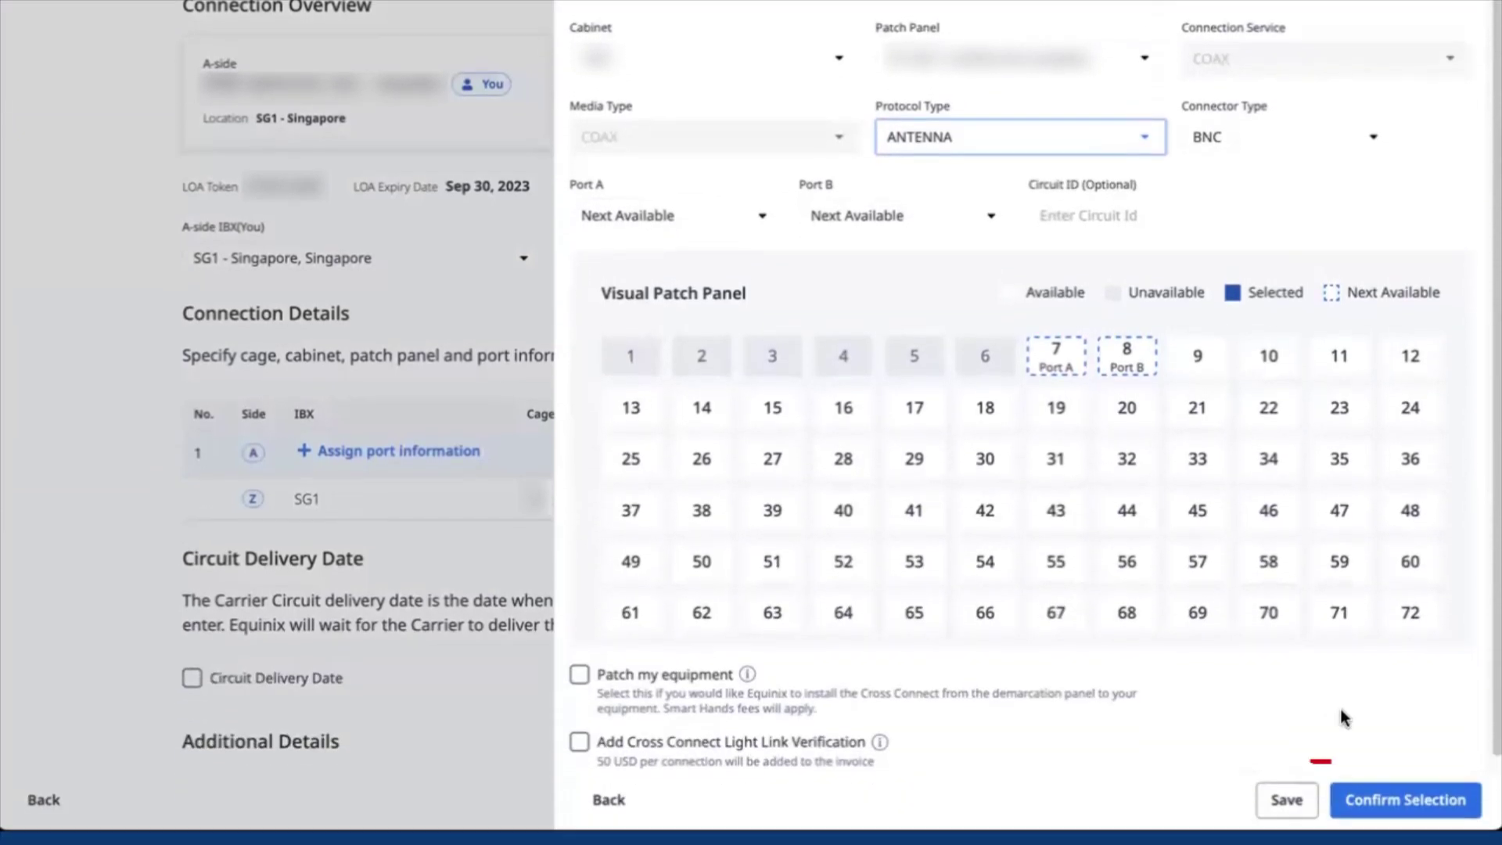
click(1414, 798)
scroll(664, 768, down, 2)
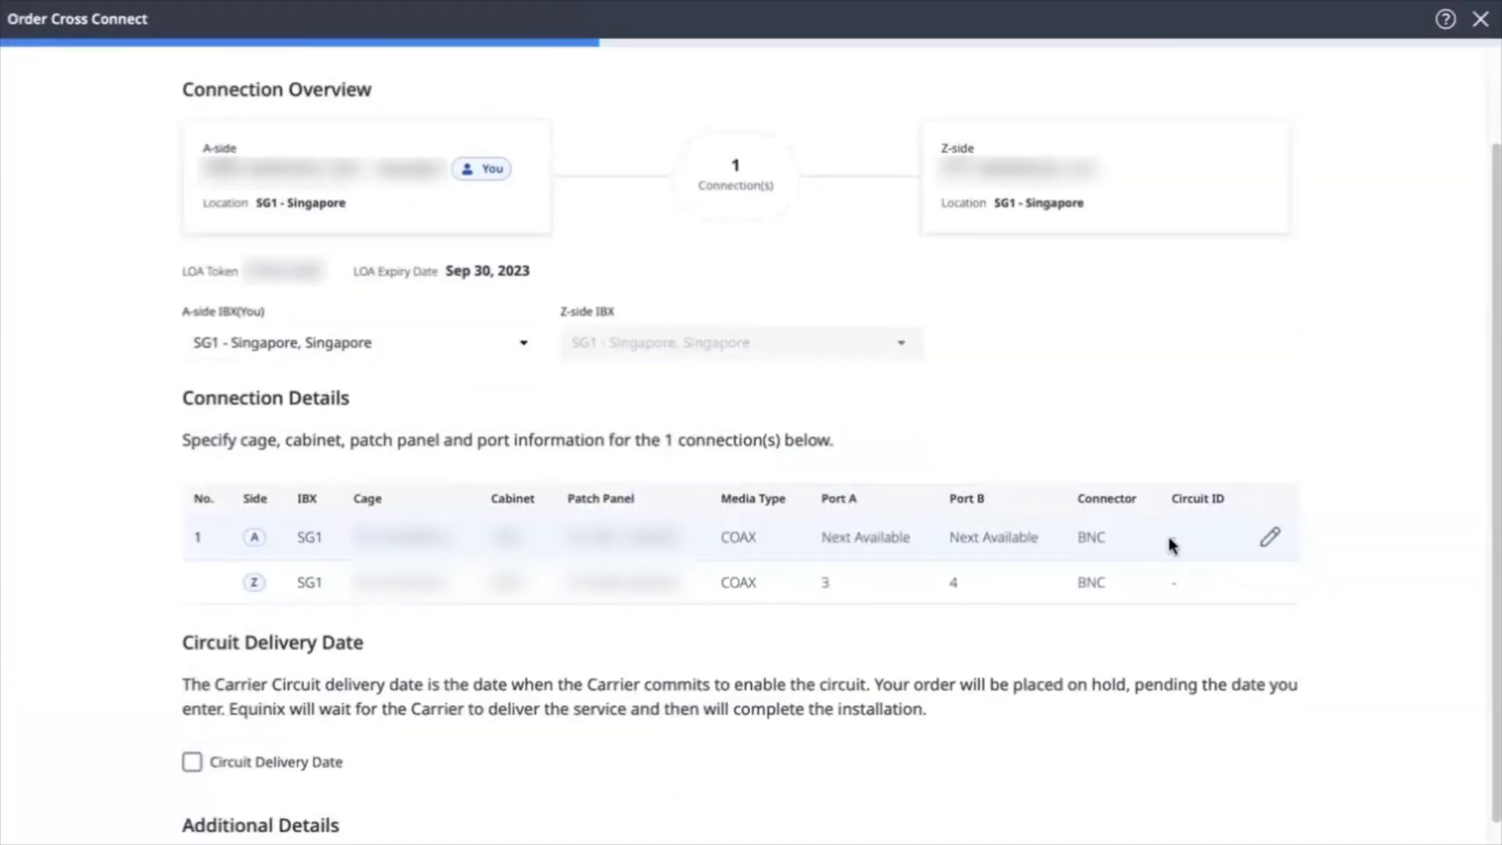
scroll(1170, 544, down, 1)
scroll(1170, 543, down, 1)
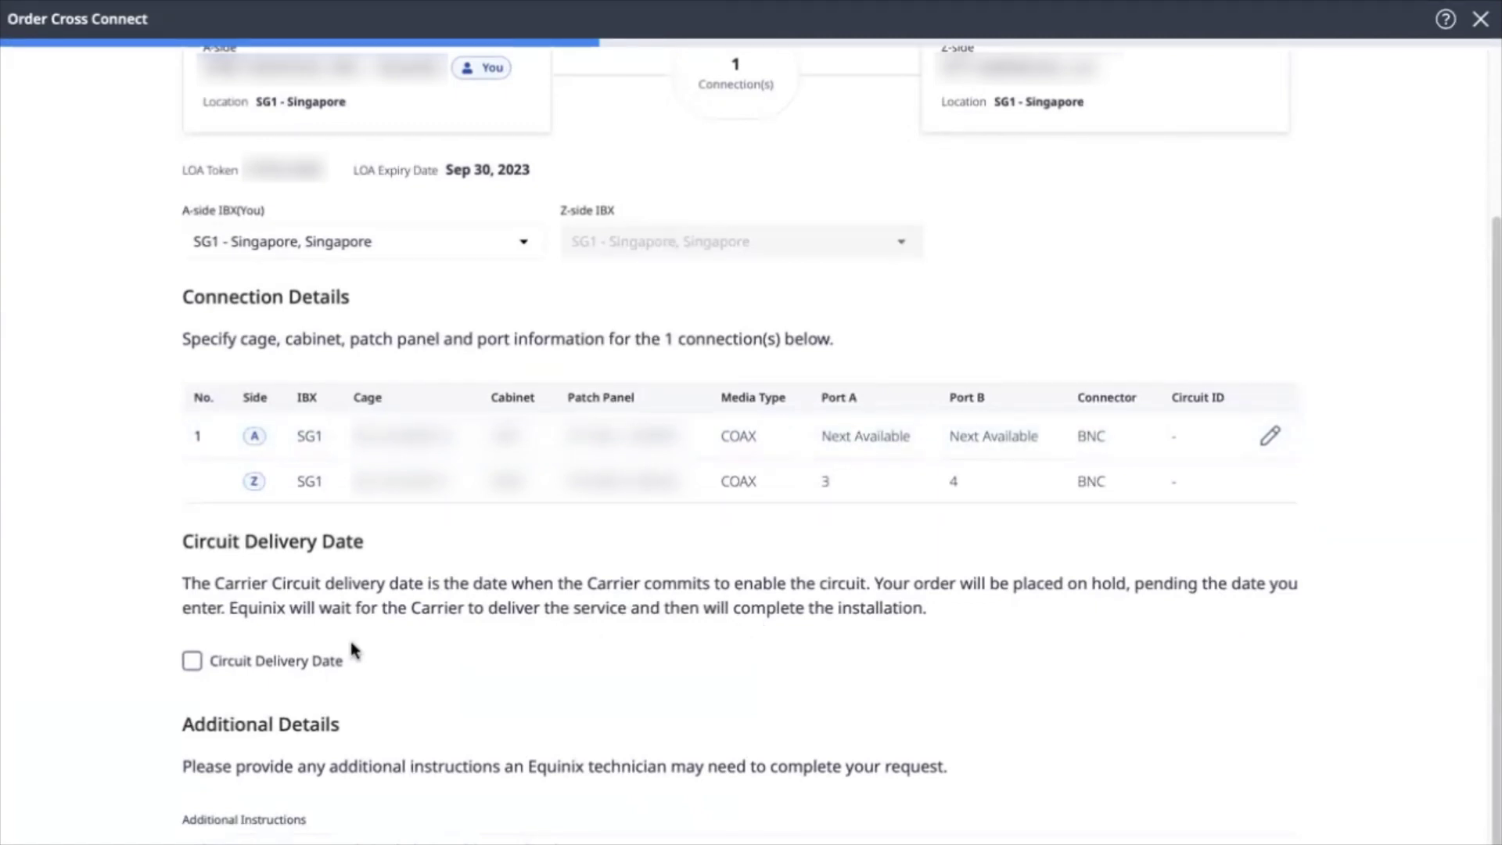
click(192, 660)
click(237, 737)
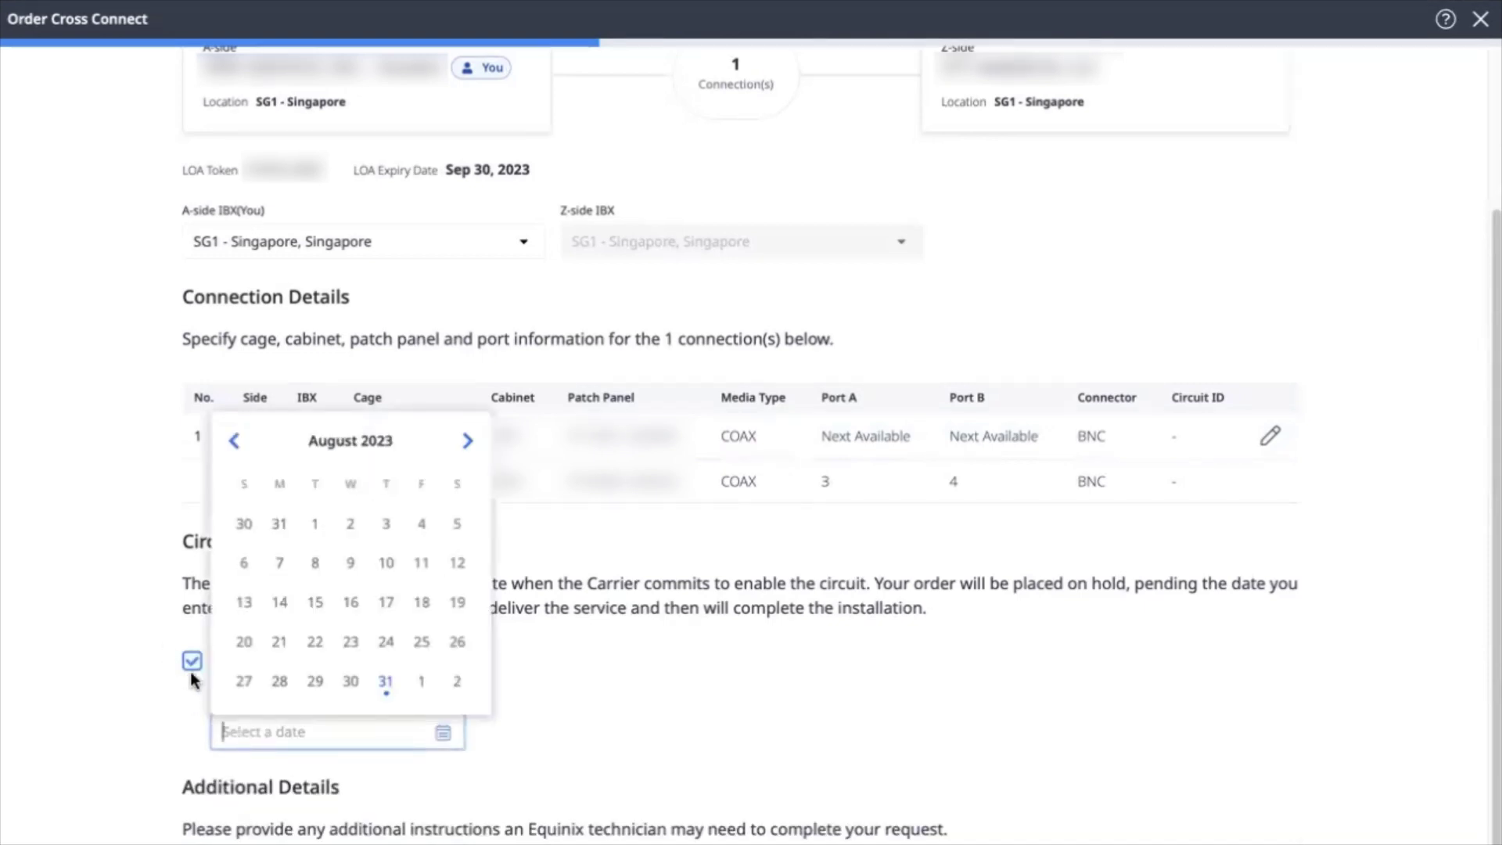
click(192, 661)
scroll(156, 737, down, 1)
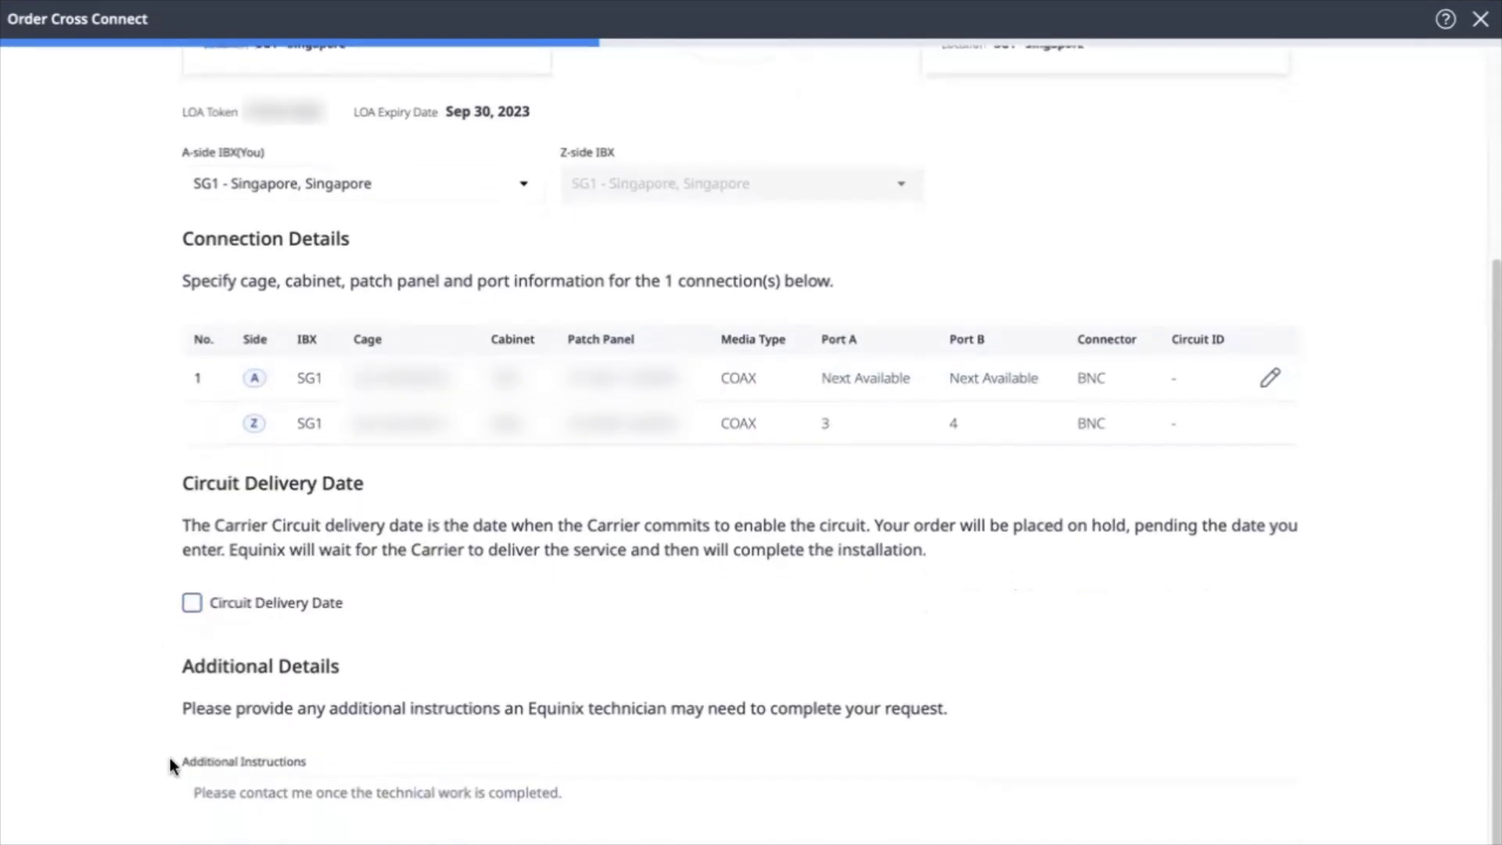
scroll(169, 753, down, 2)
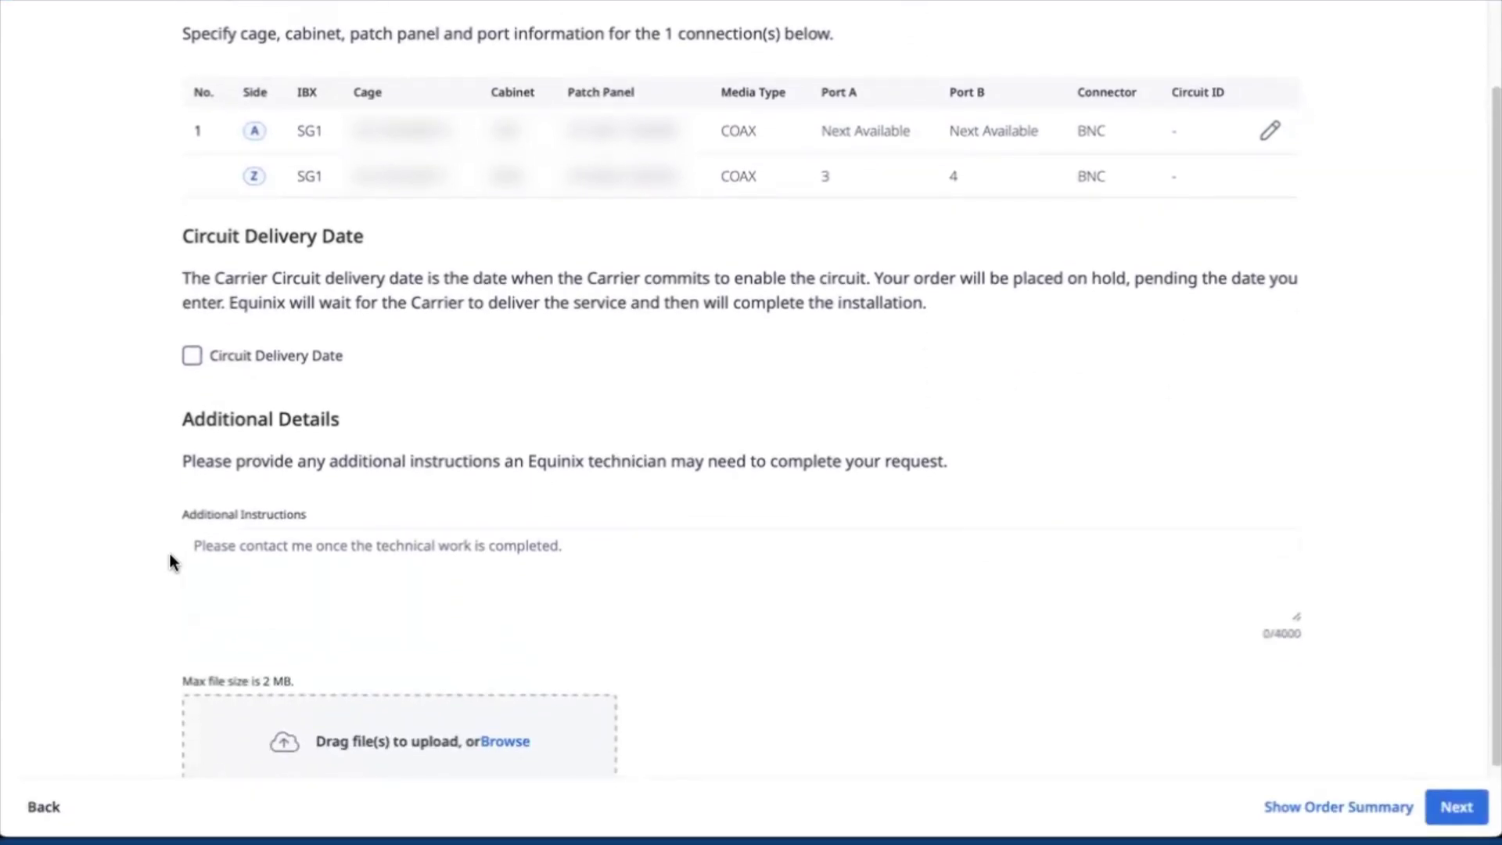
scroll(170, 562, down, 1)
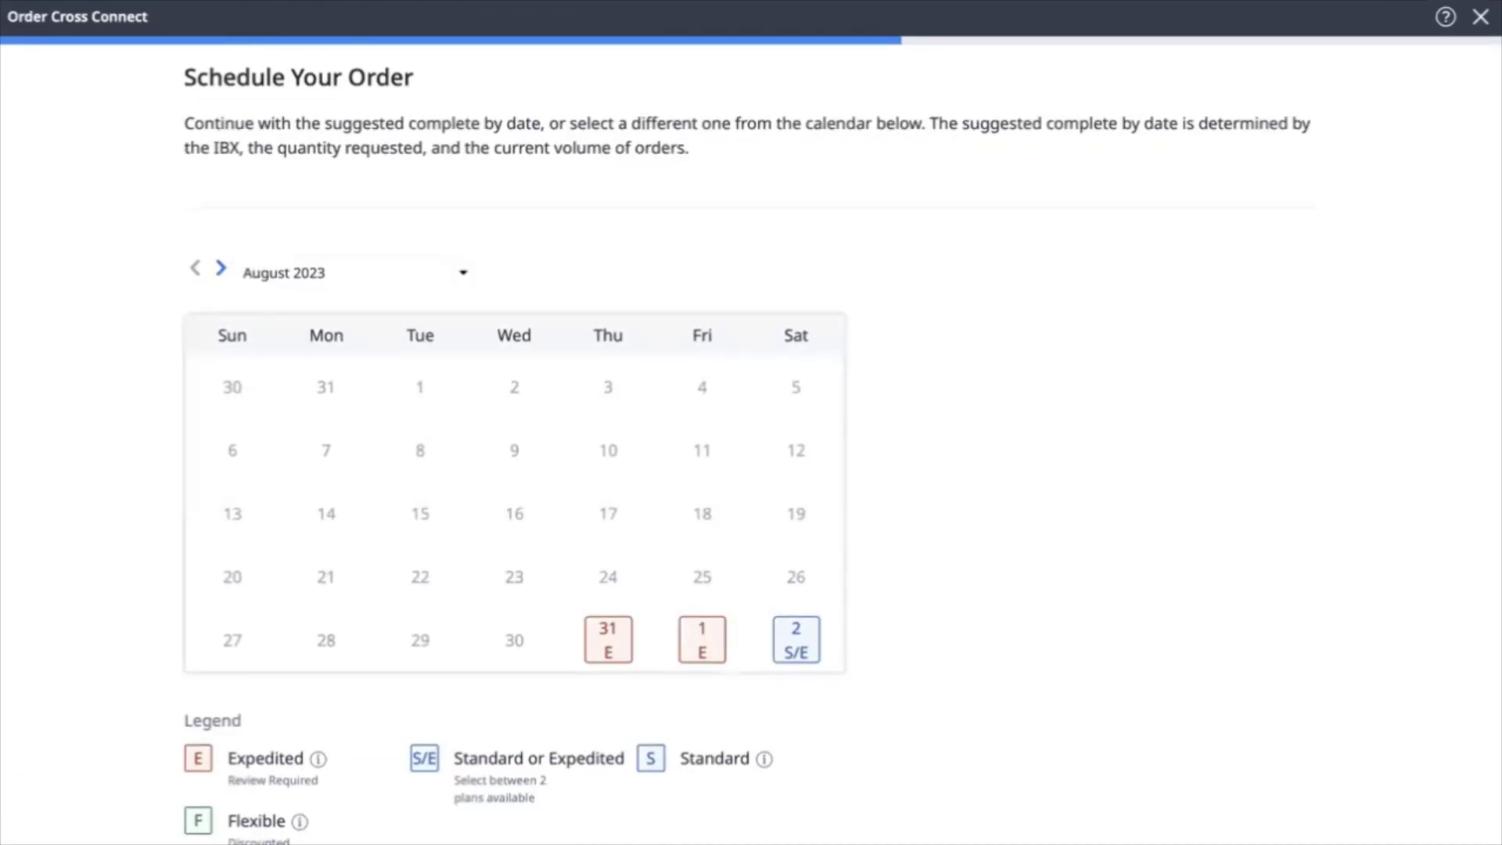
scroll(751, 470, down, 1)
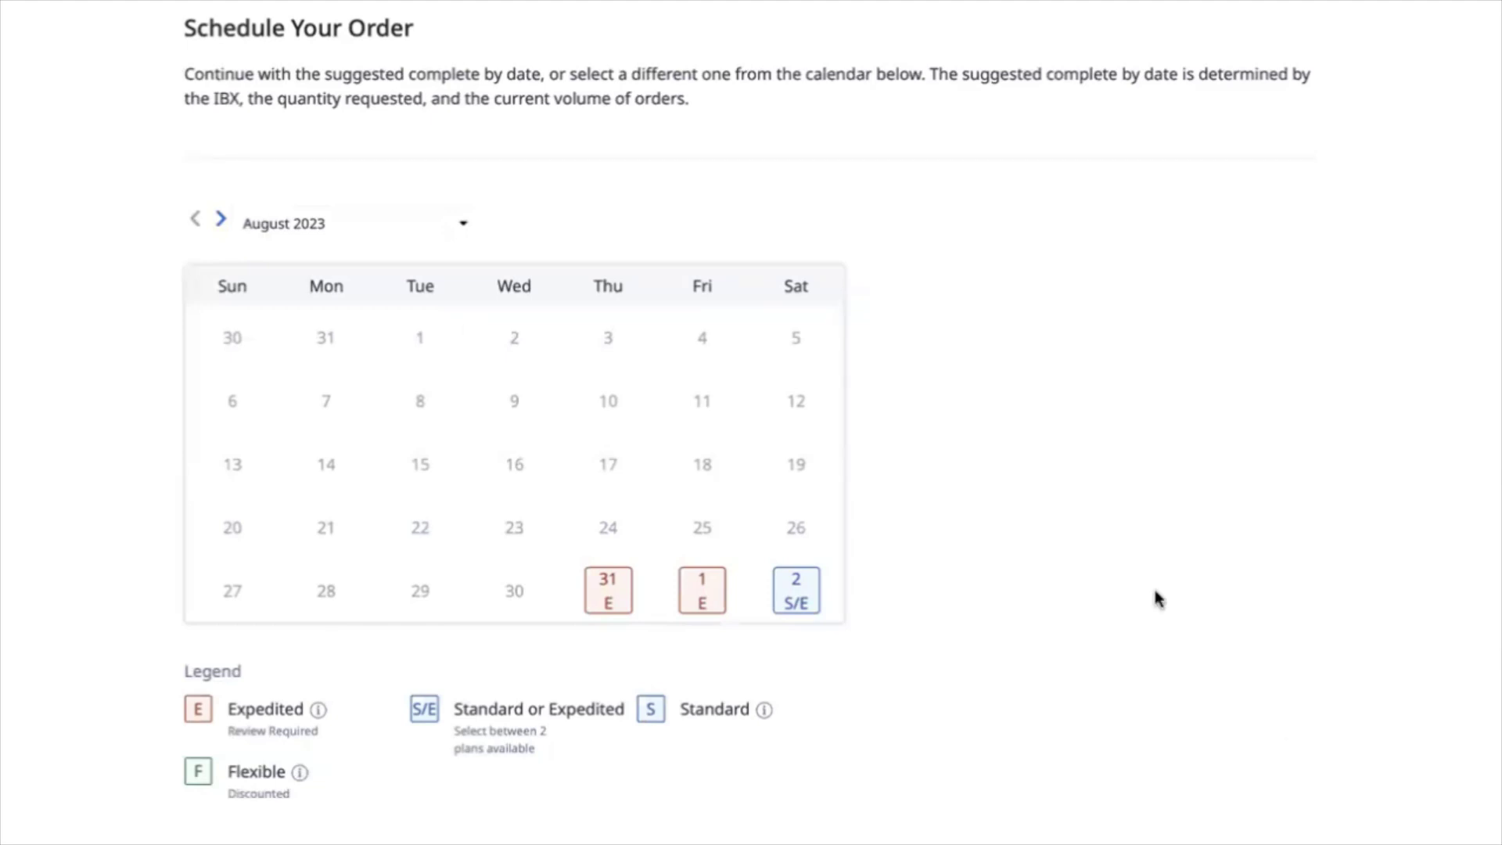
Switch the calendar to September 2023 and set flexible Complete By to Sep 06, 2023
click(363, 235)
click(352, 293)
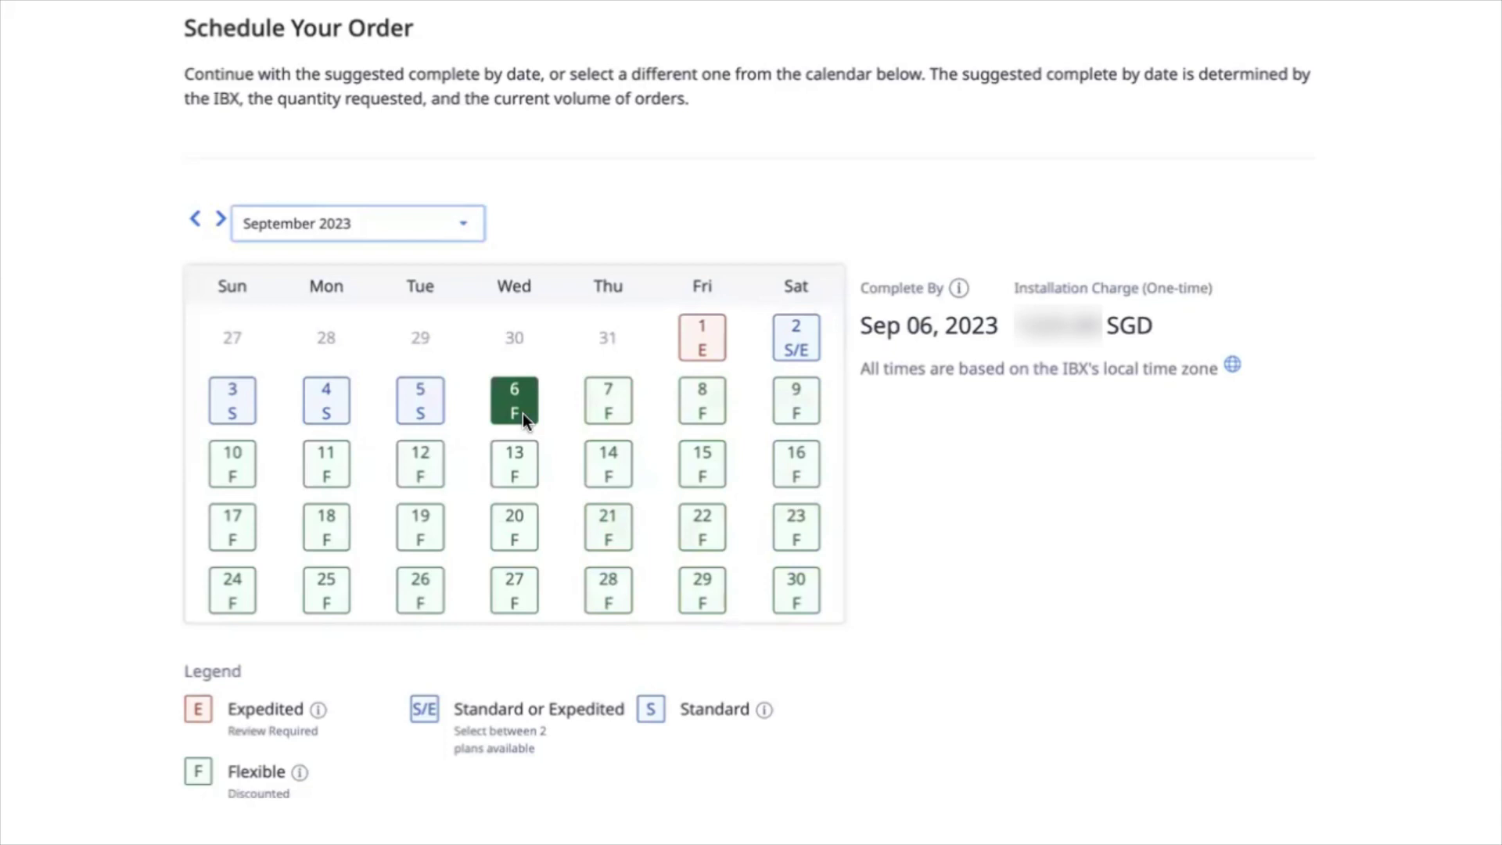
click(411, 389)
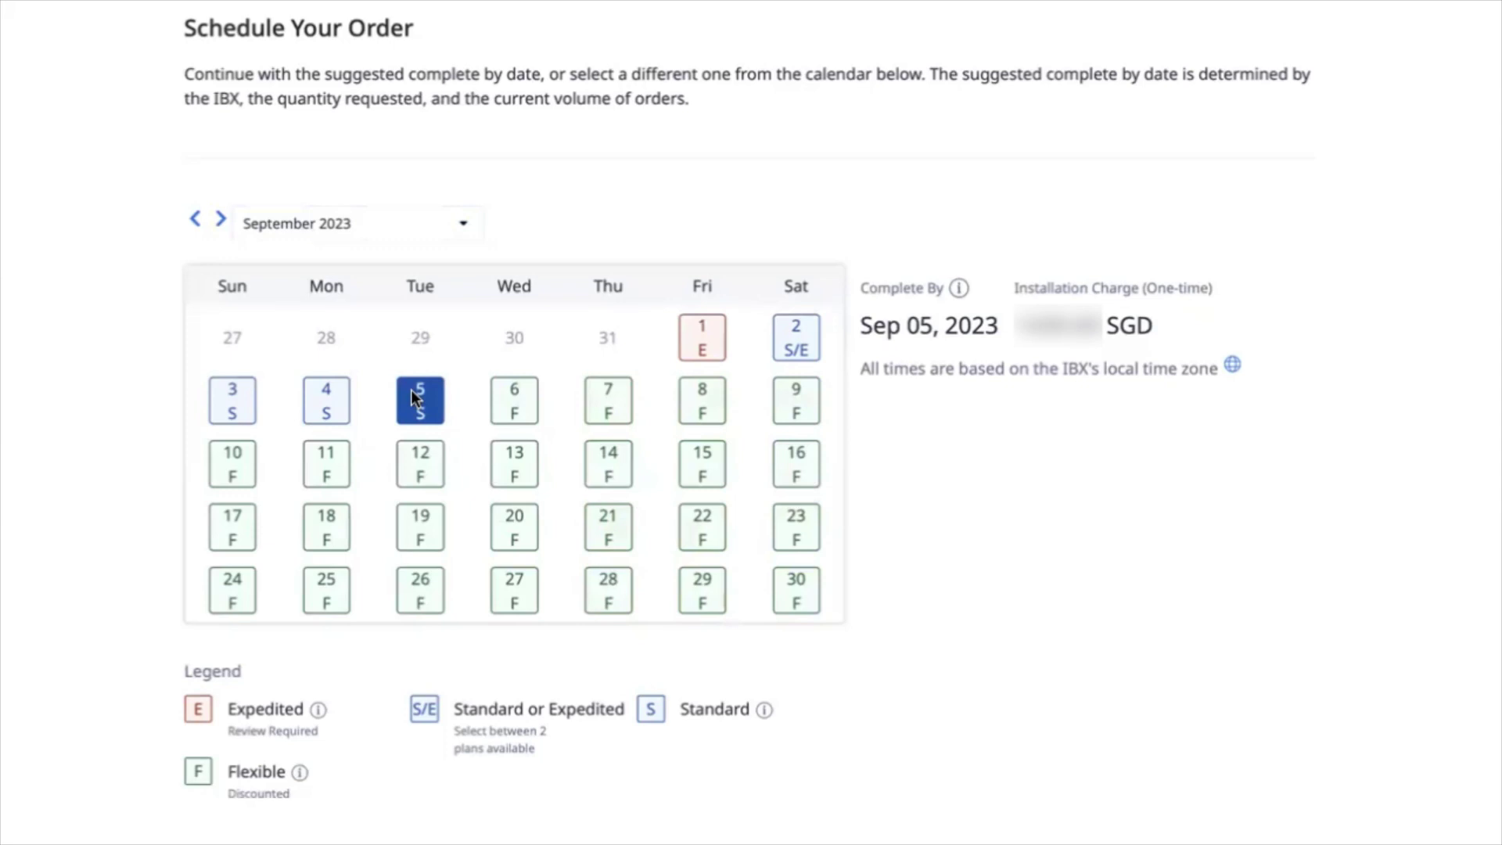
click(712, 335)
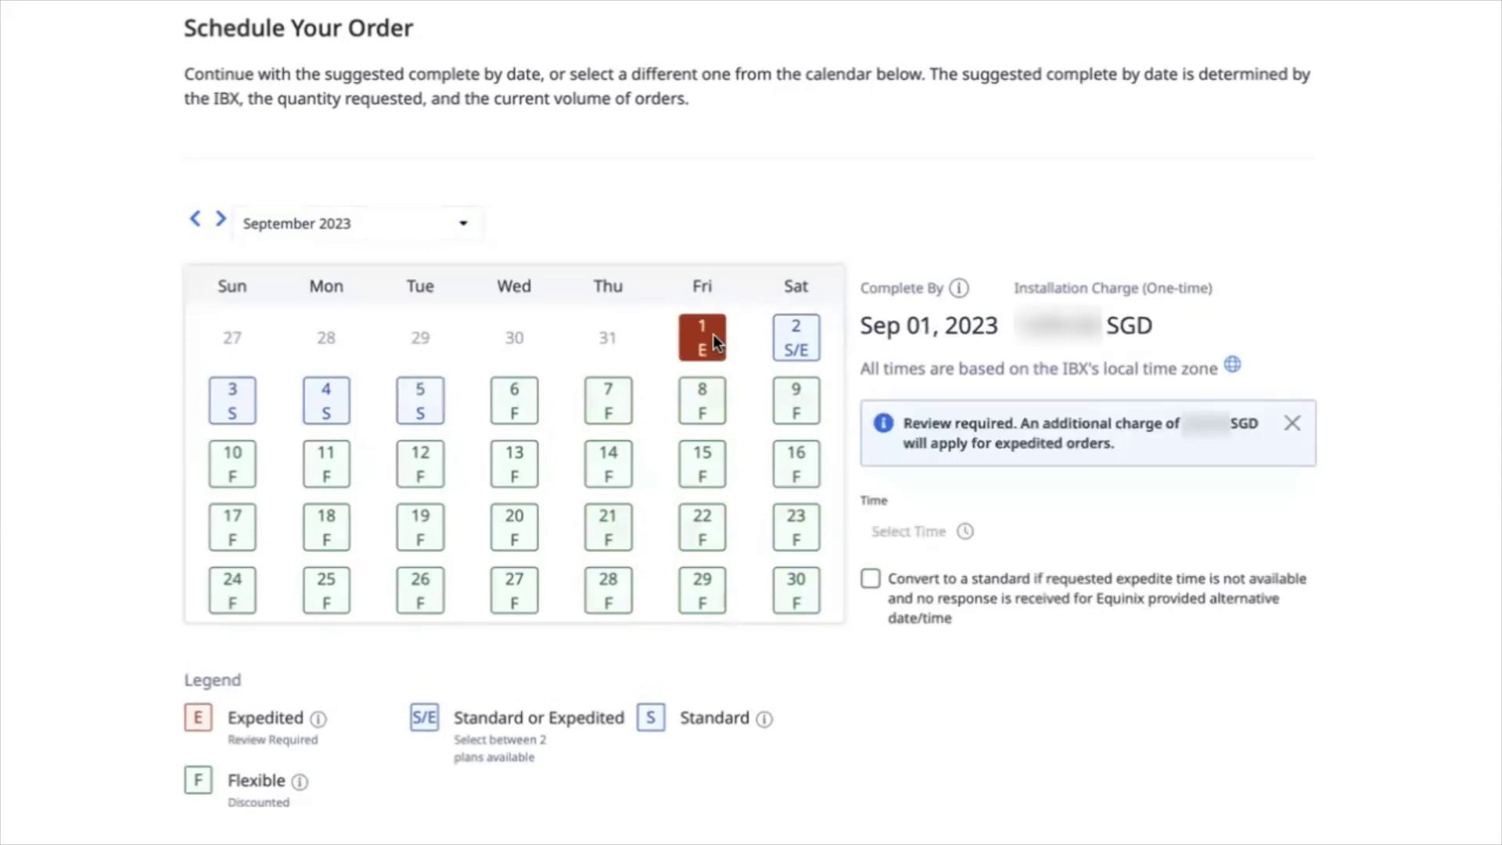
click(904, 535)
scroll(894, 649, down, 3)
scroll(894, 650, down, 2)
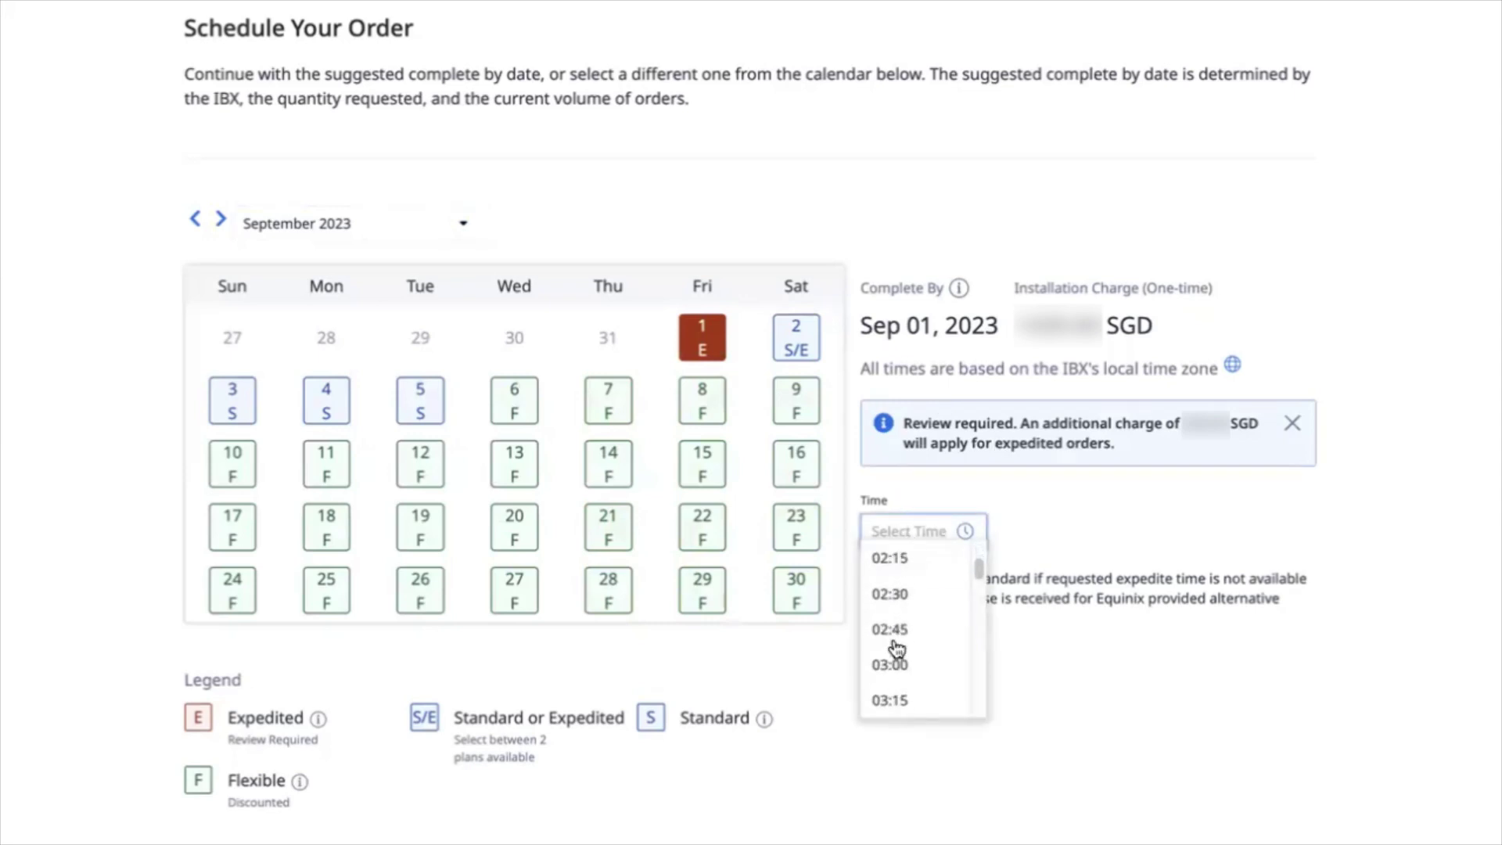
scroll(895, 649, up, 5)
click(949, 528)
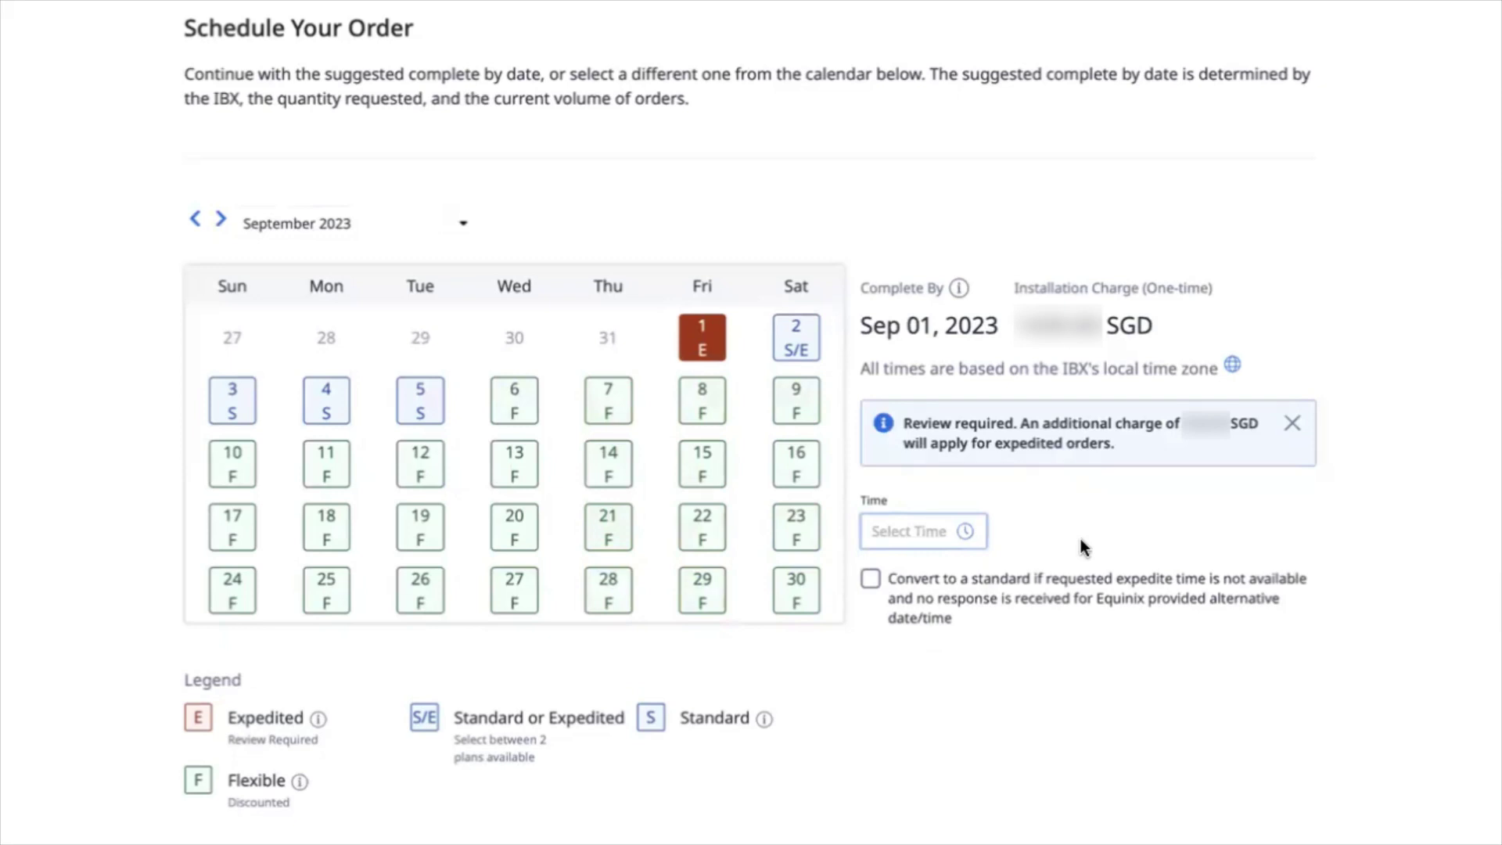
click(518, 389)
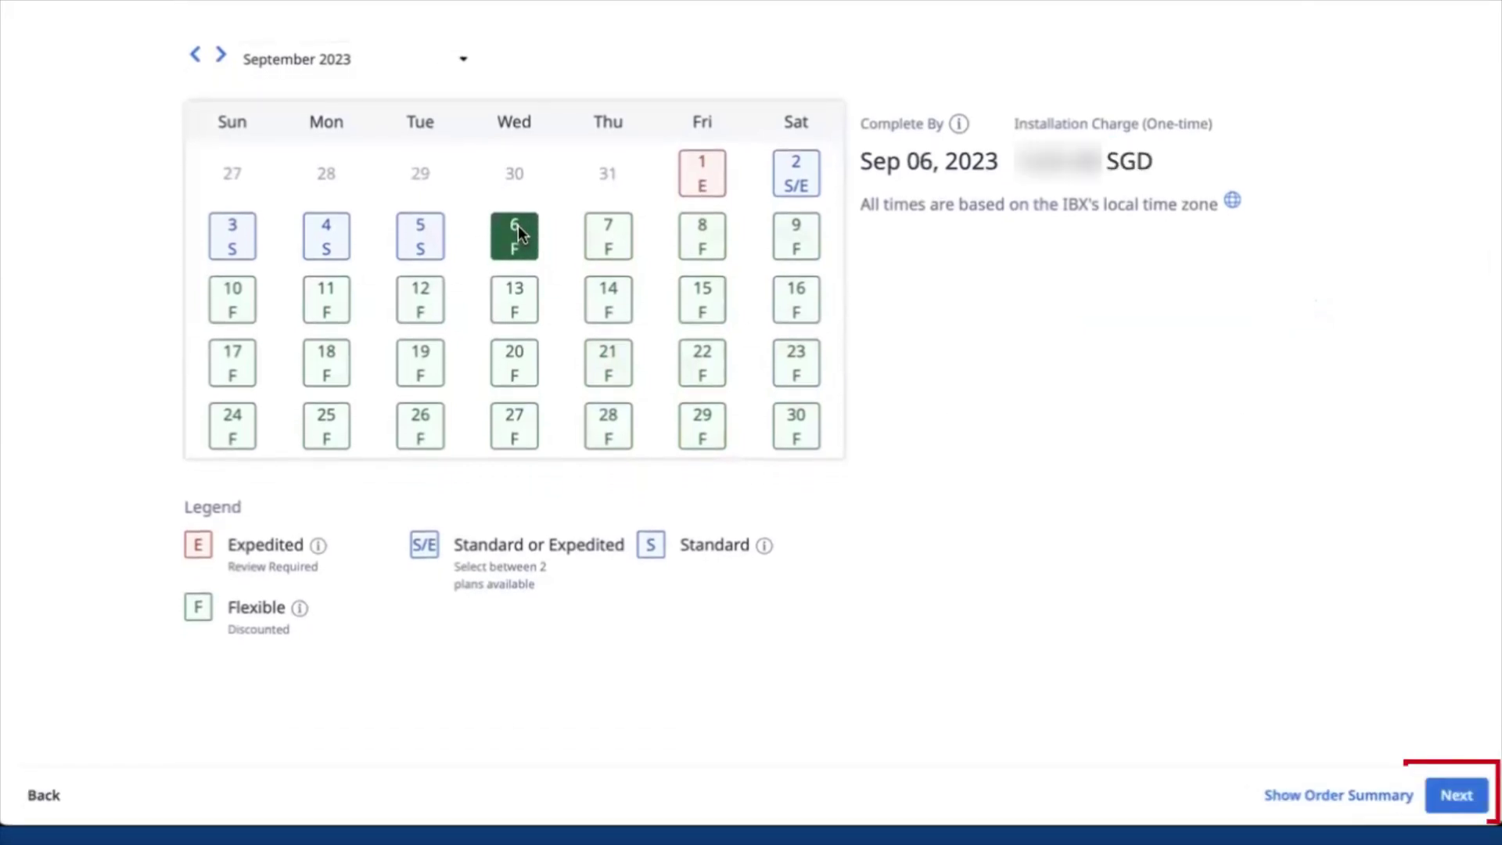
click(1455, 795)
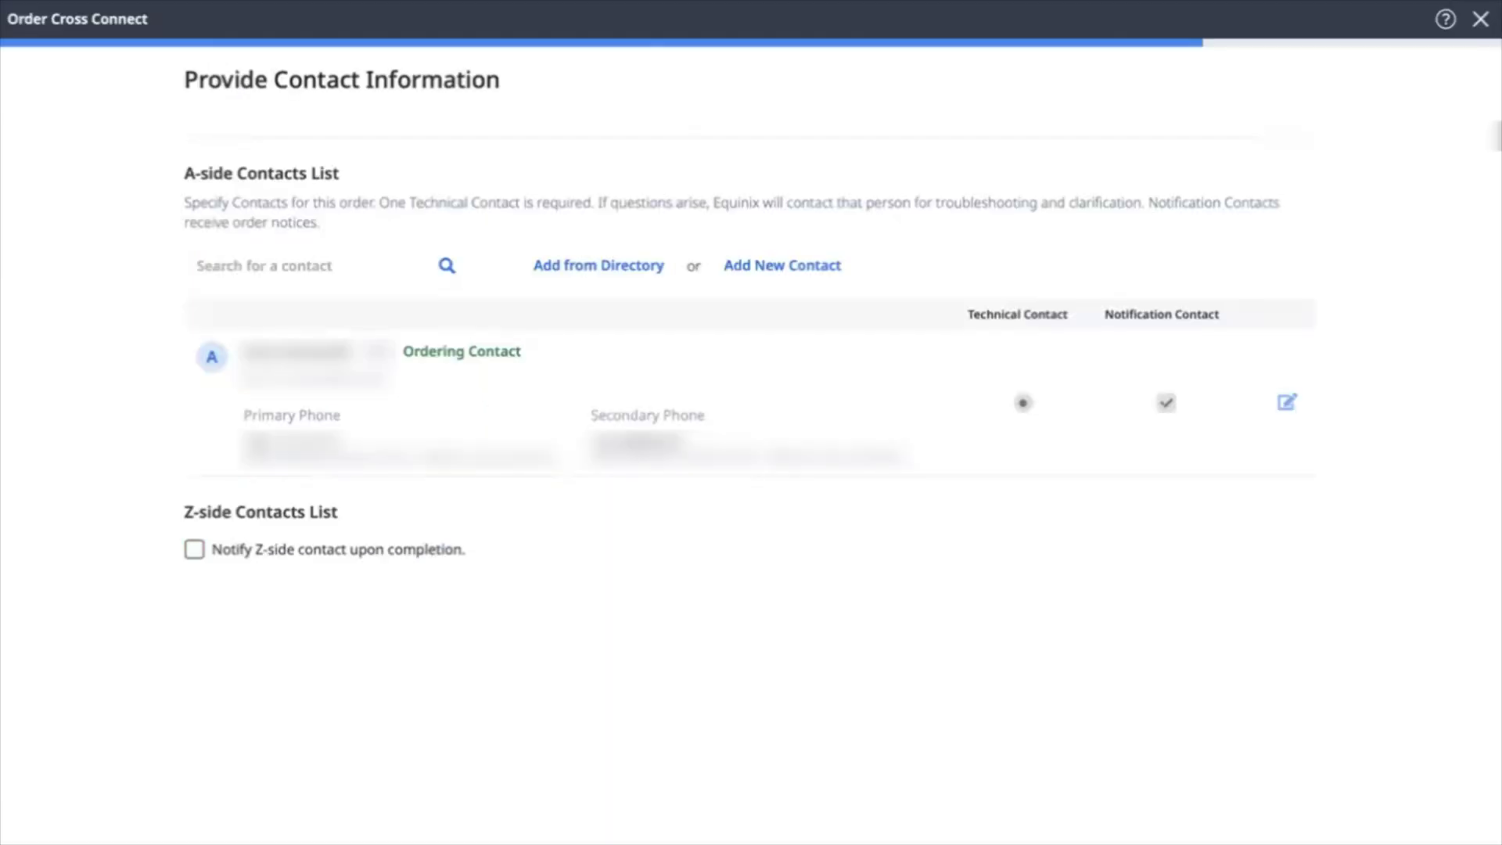
Leave the ordering contact unchanged, check the order summary, and proceed to Review Order
click(1287, 406)
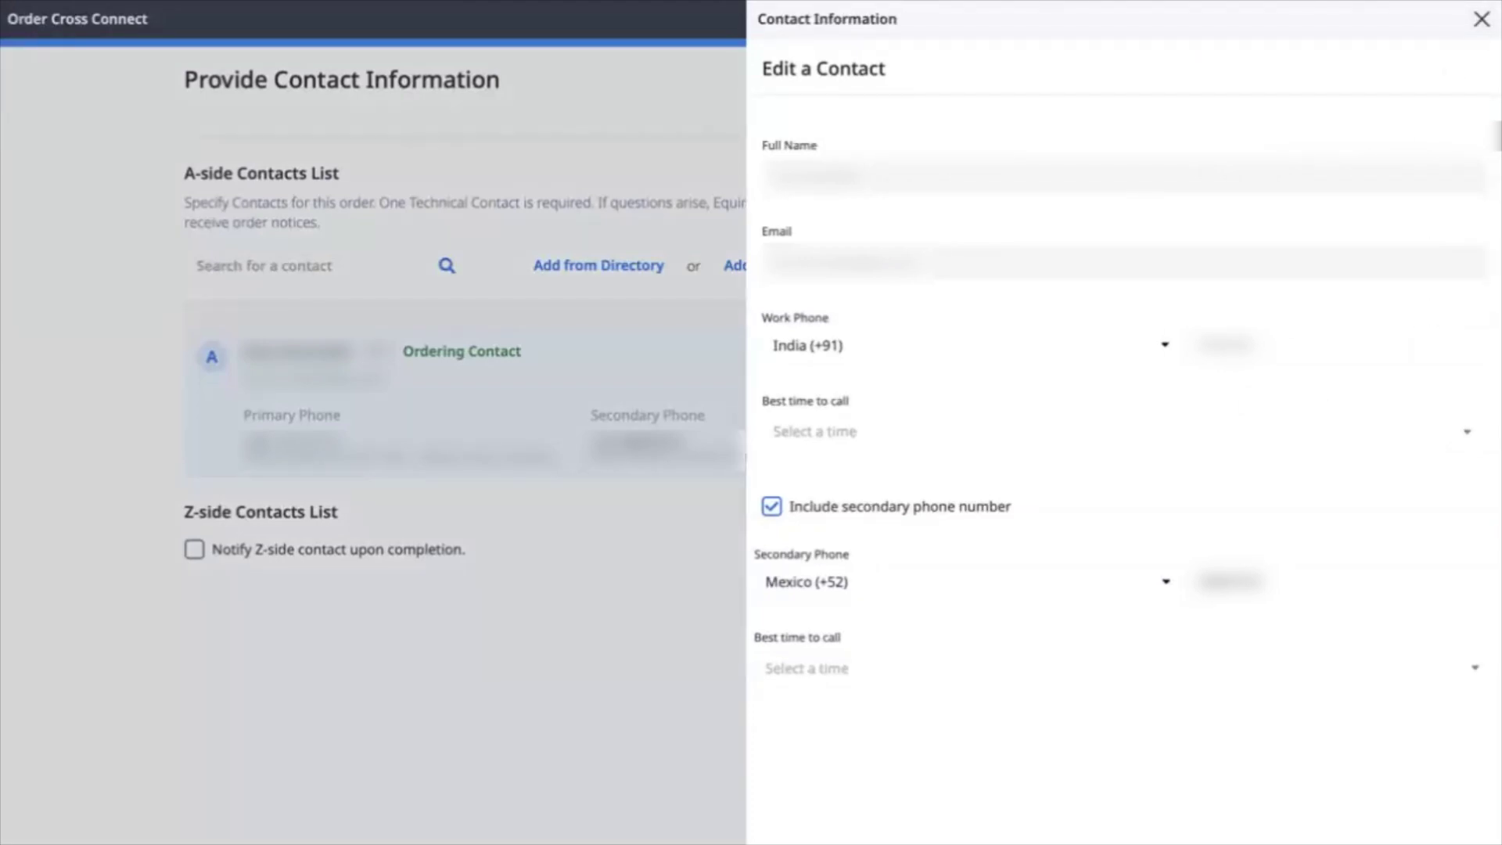
click(1480, 19)
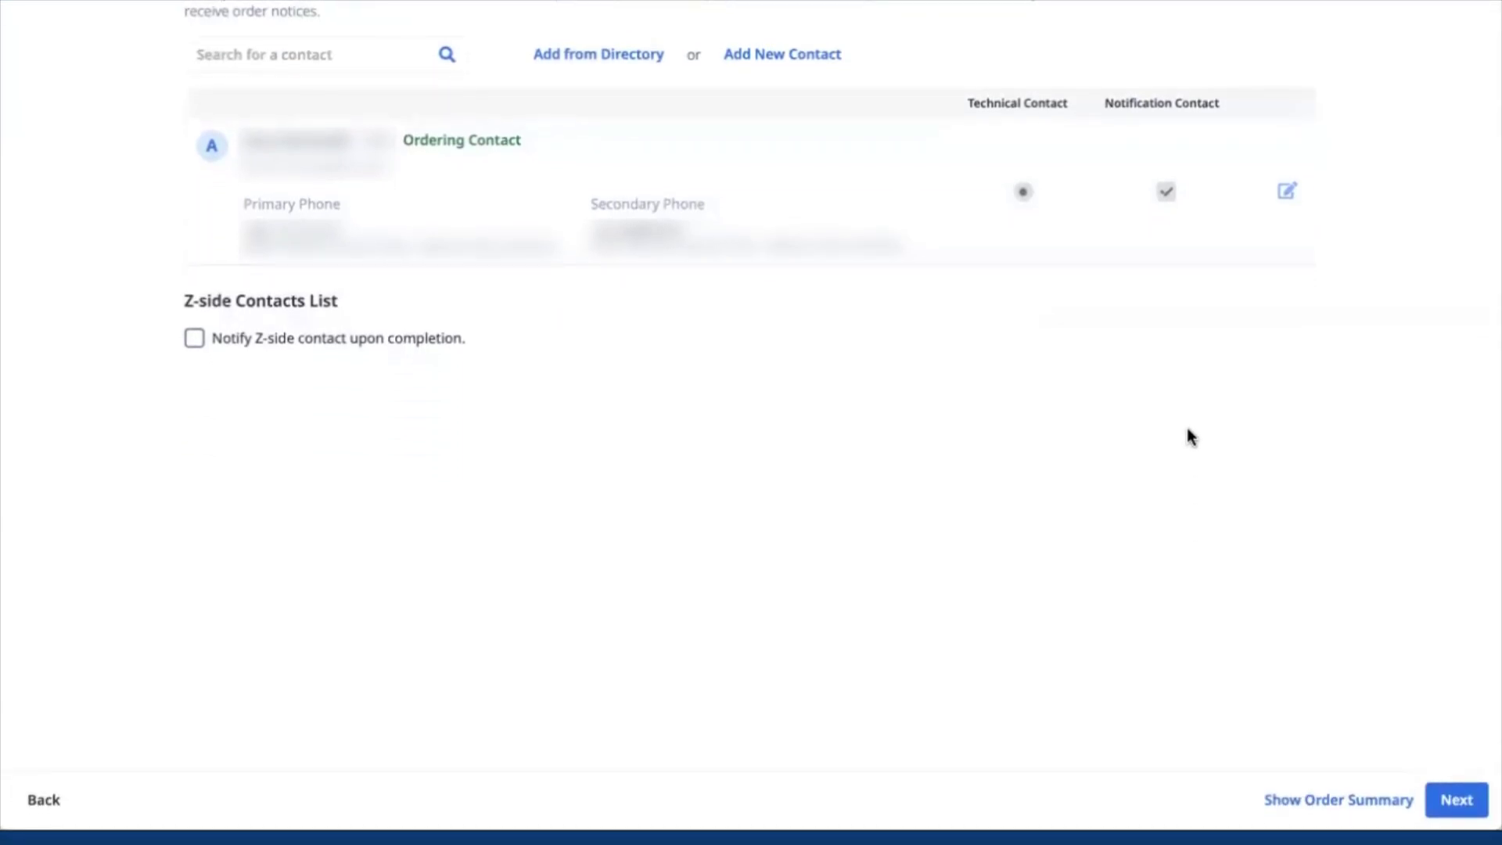
click(1337, 800)
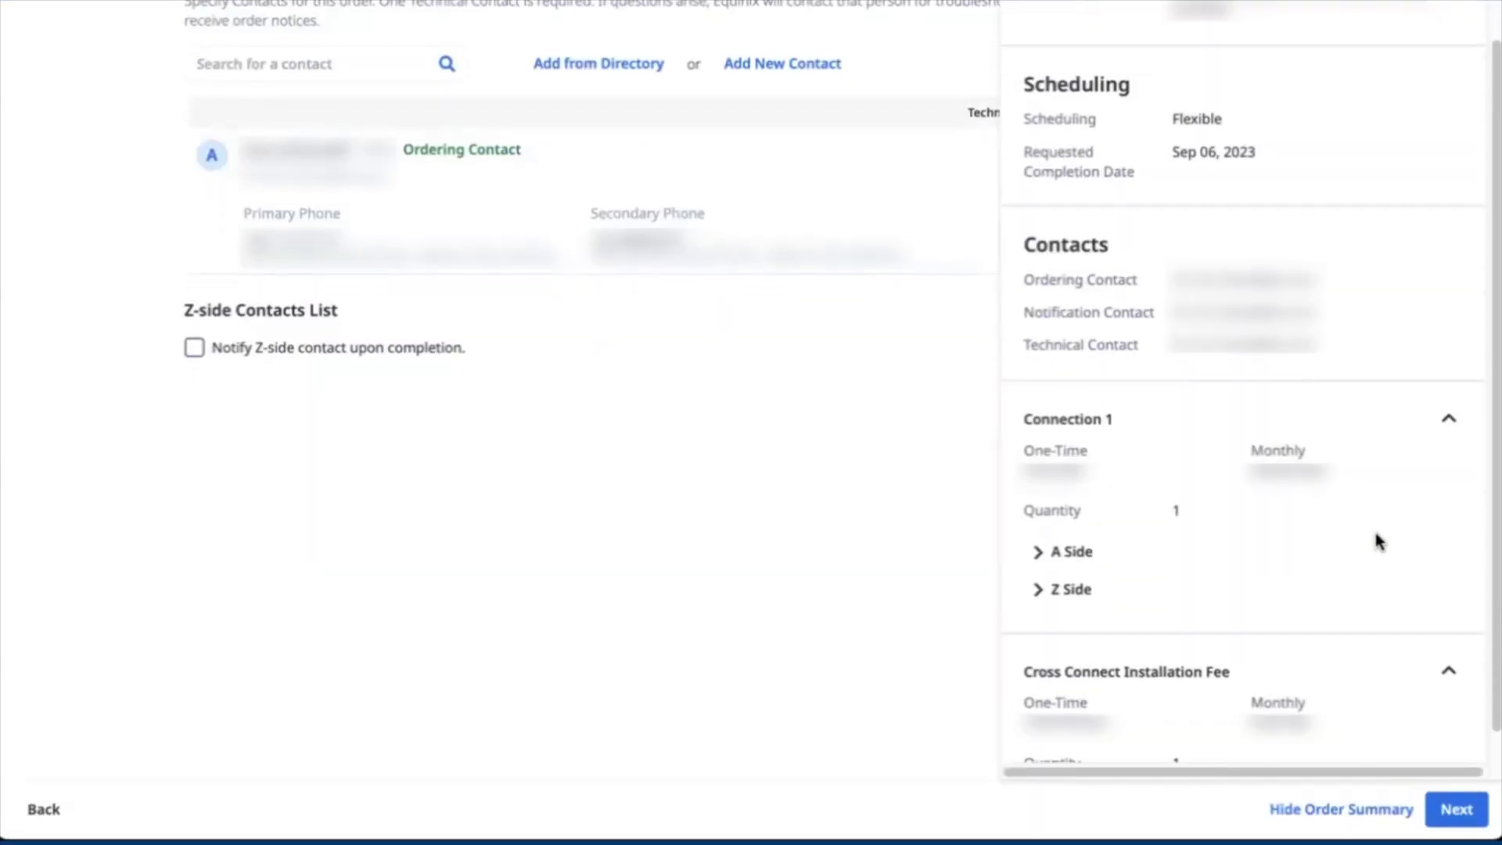
click(1337, 809)
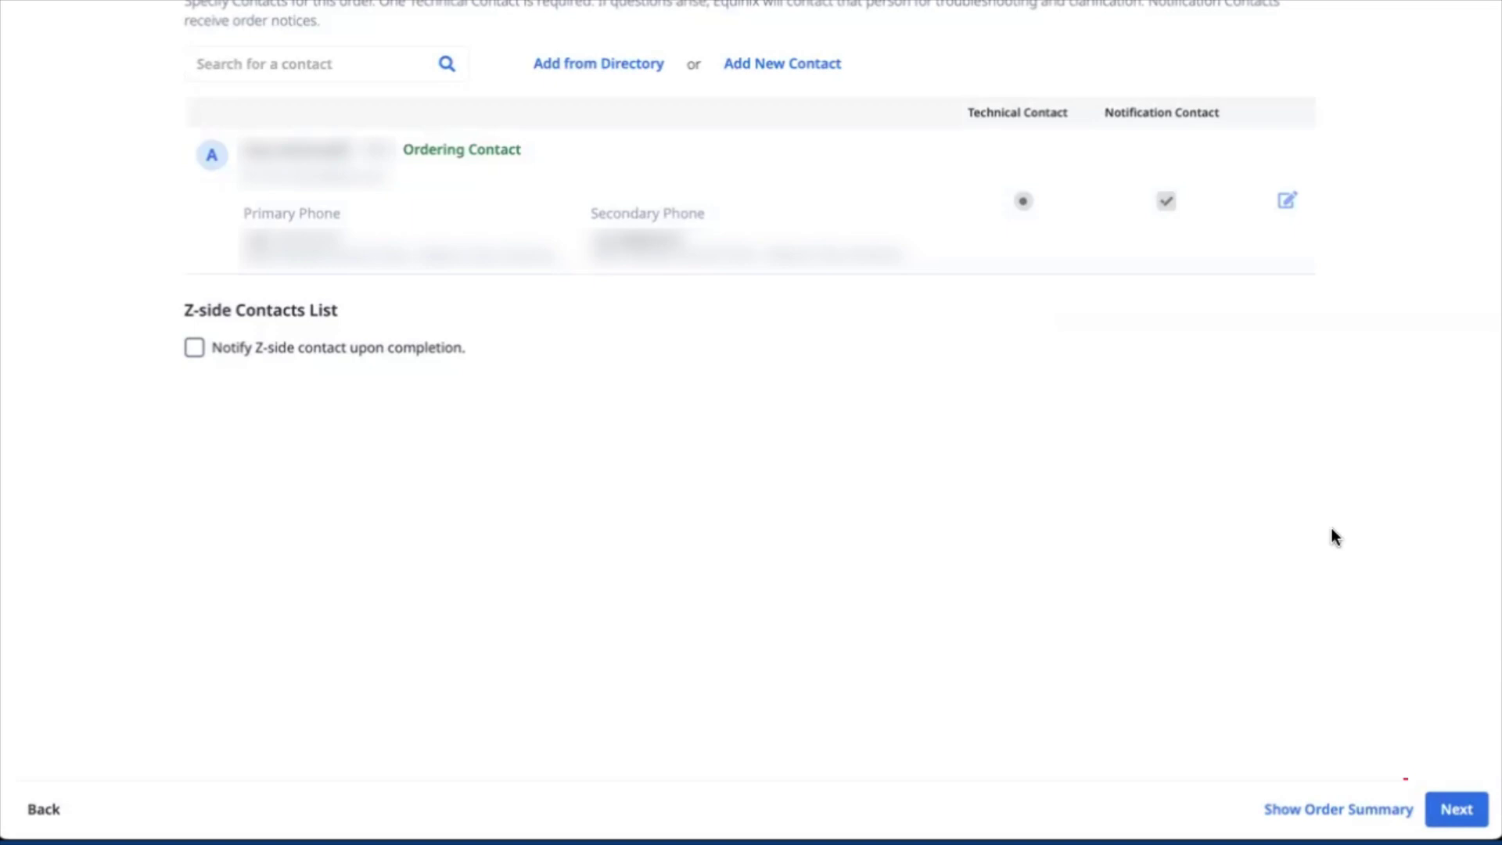
click(1455, 809)
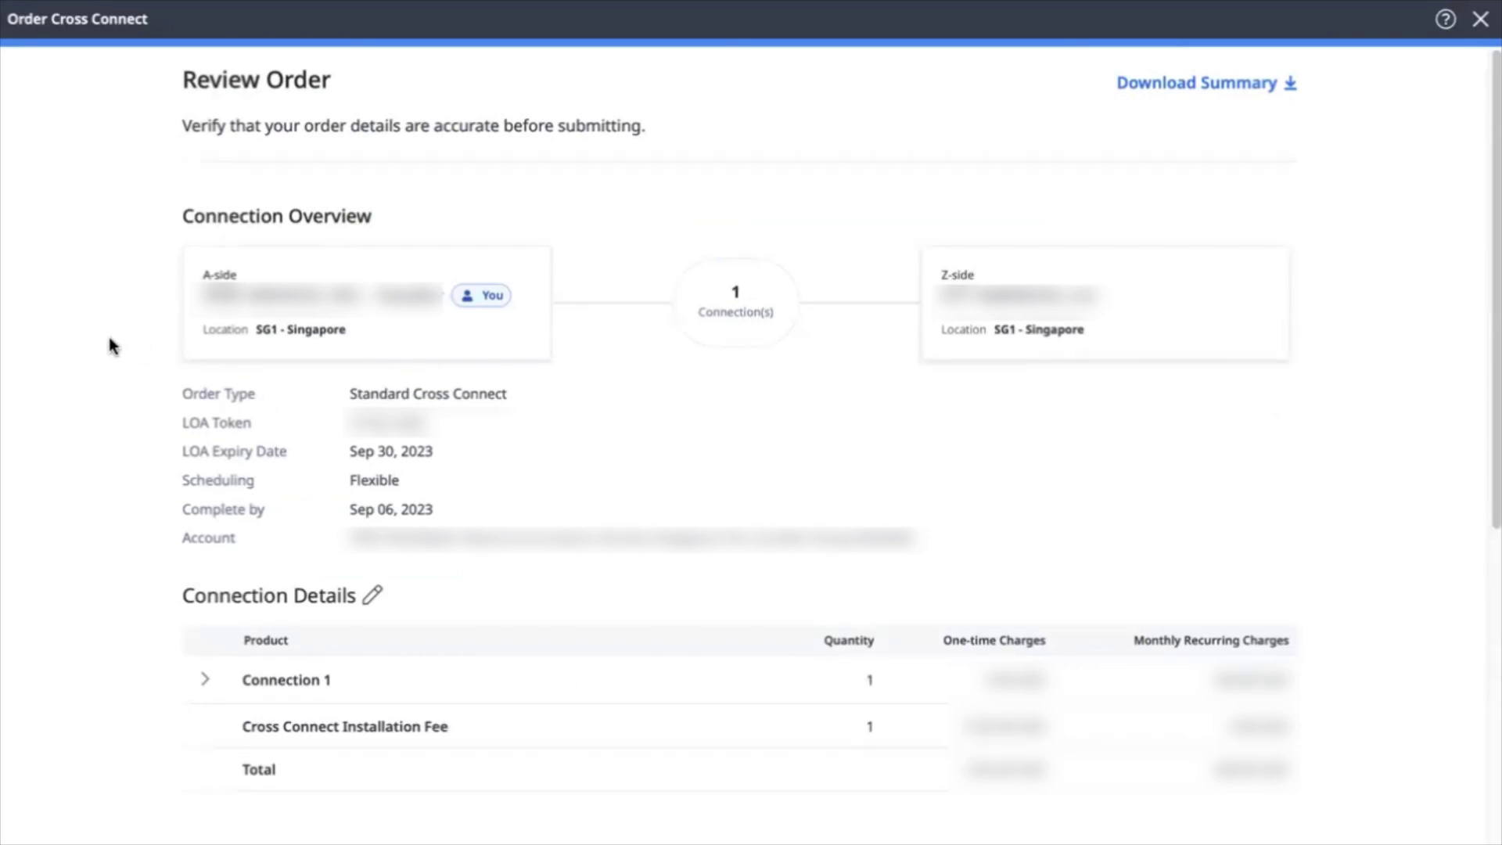
scroll(108, 345, down, 1)
scroll(109, 344, down, 1)
scroll(109, 345, down, 1)
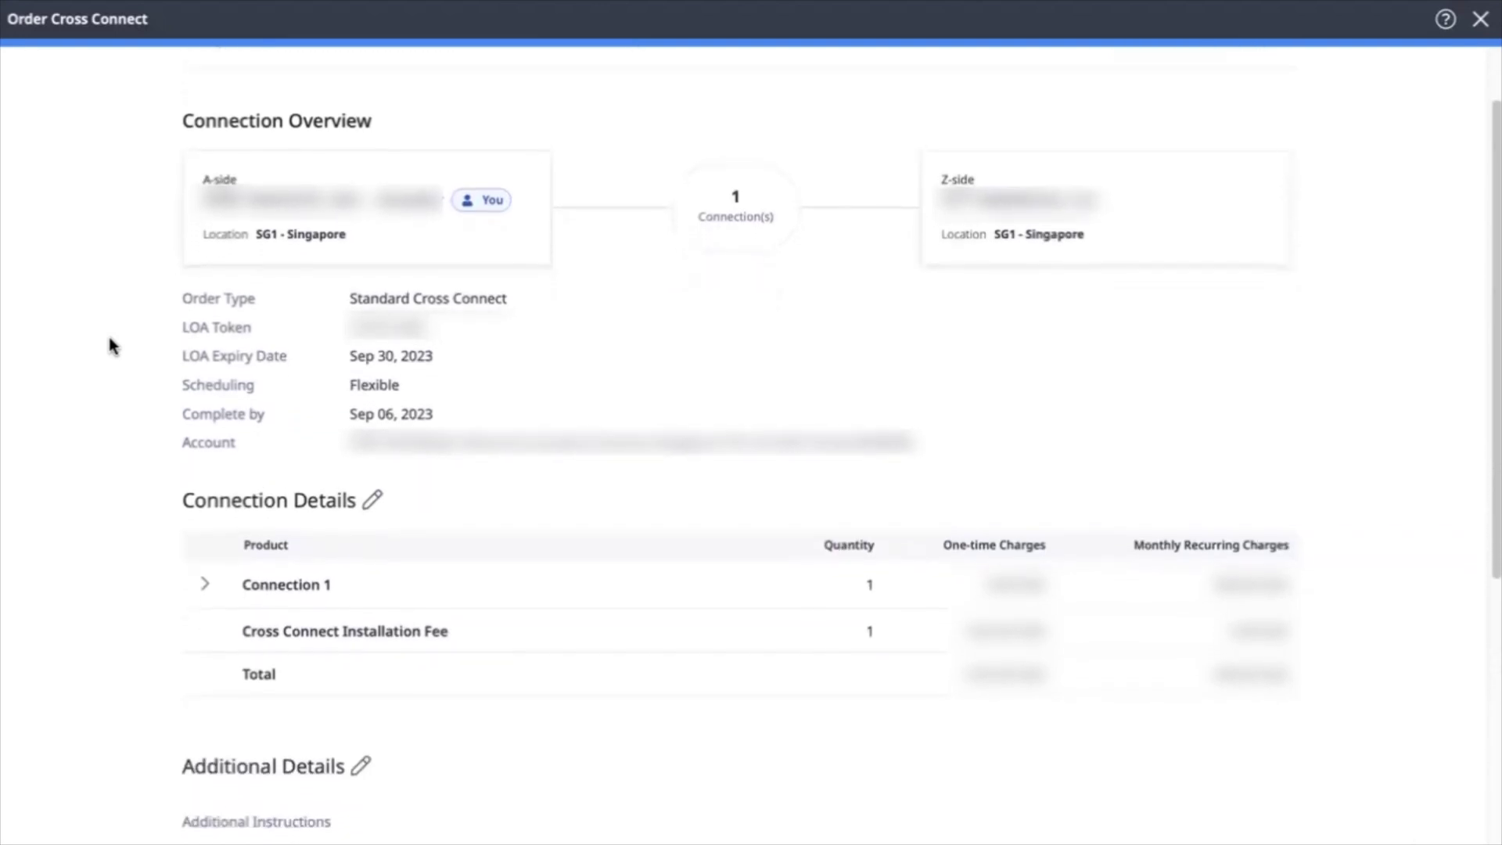
scroll(110, 345, down, 1)
scroll(110, 345, down, 1)
scroll(109, 346, down, 1)
scroll(109, 346, down, 1)
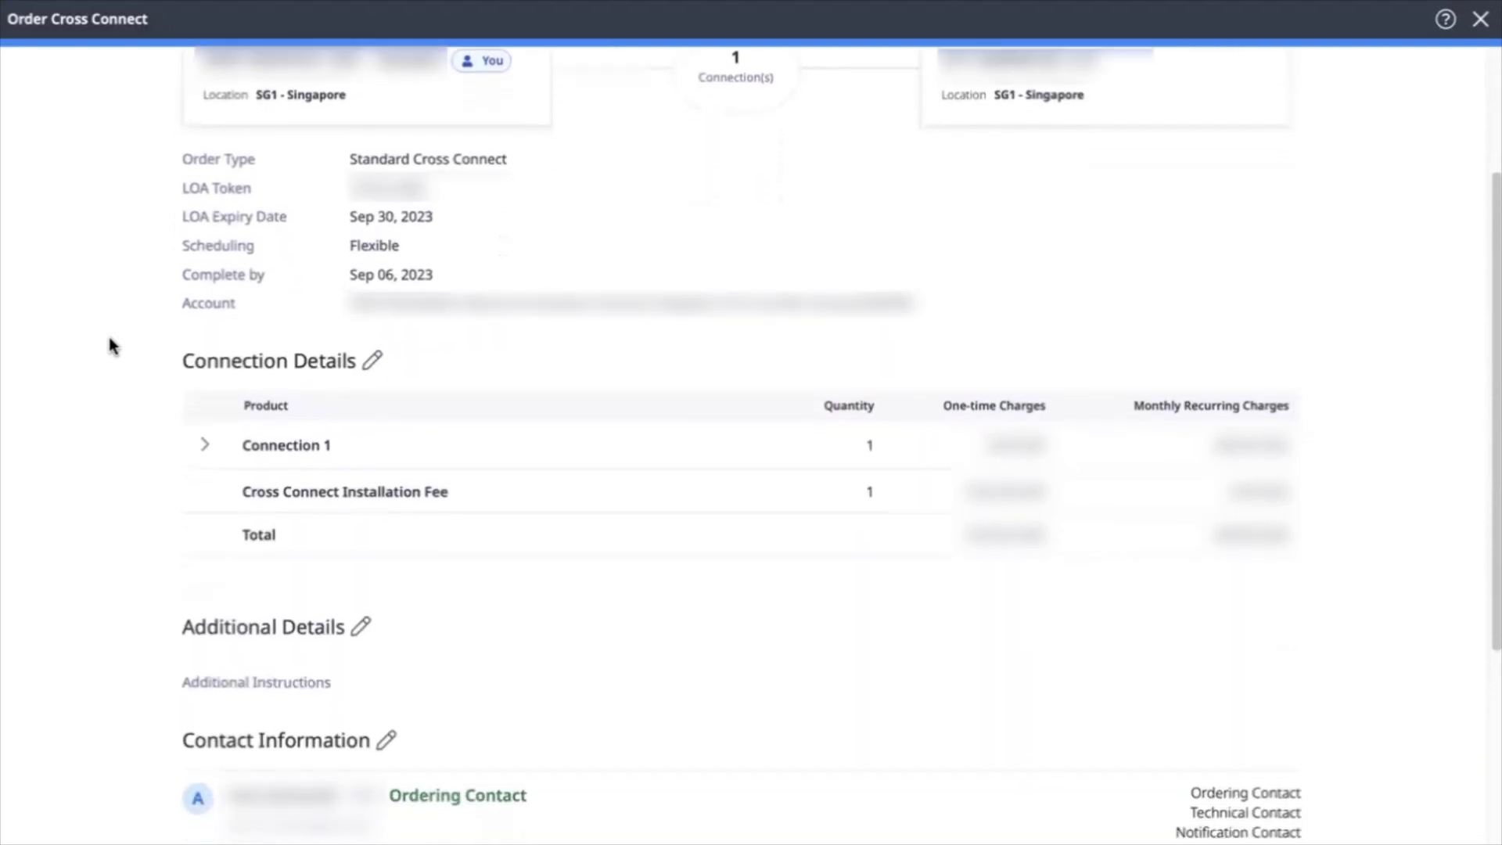
scroll(110, 345, down, 1)
scroll(109, 345, down, 1)
scroll(110, 345, down, 1)
scroll(110, 345, down, 1)
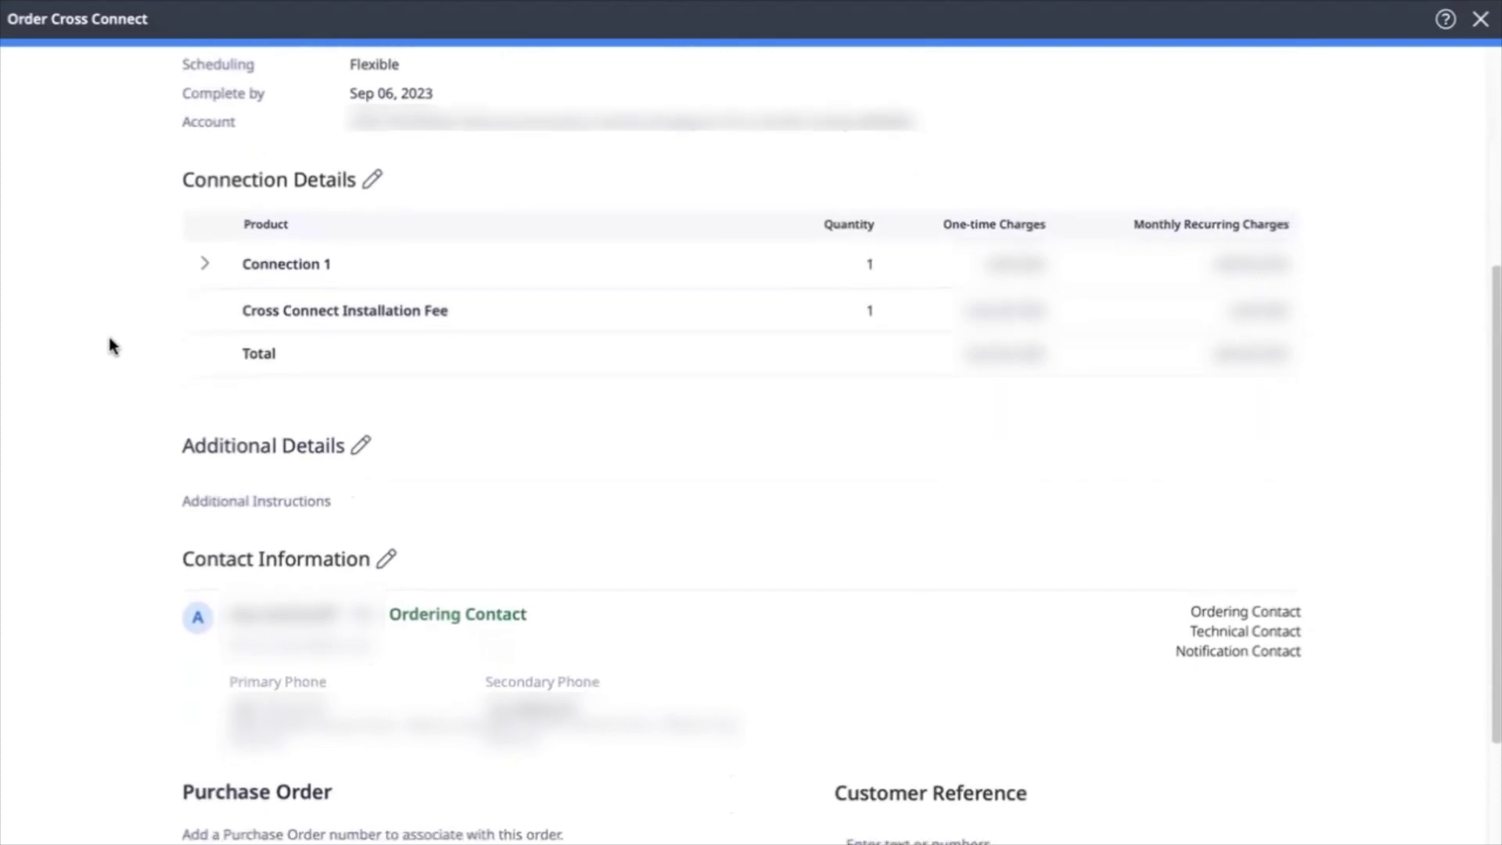
scroll(108, 345, down, 4)
scroll(110, 345, down, 2)
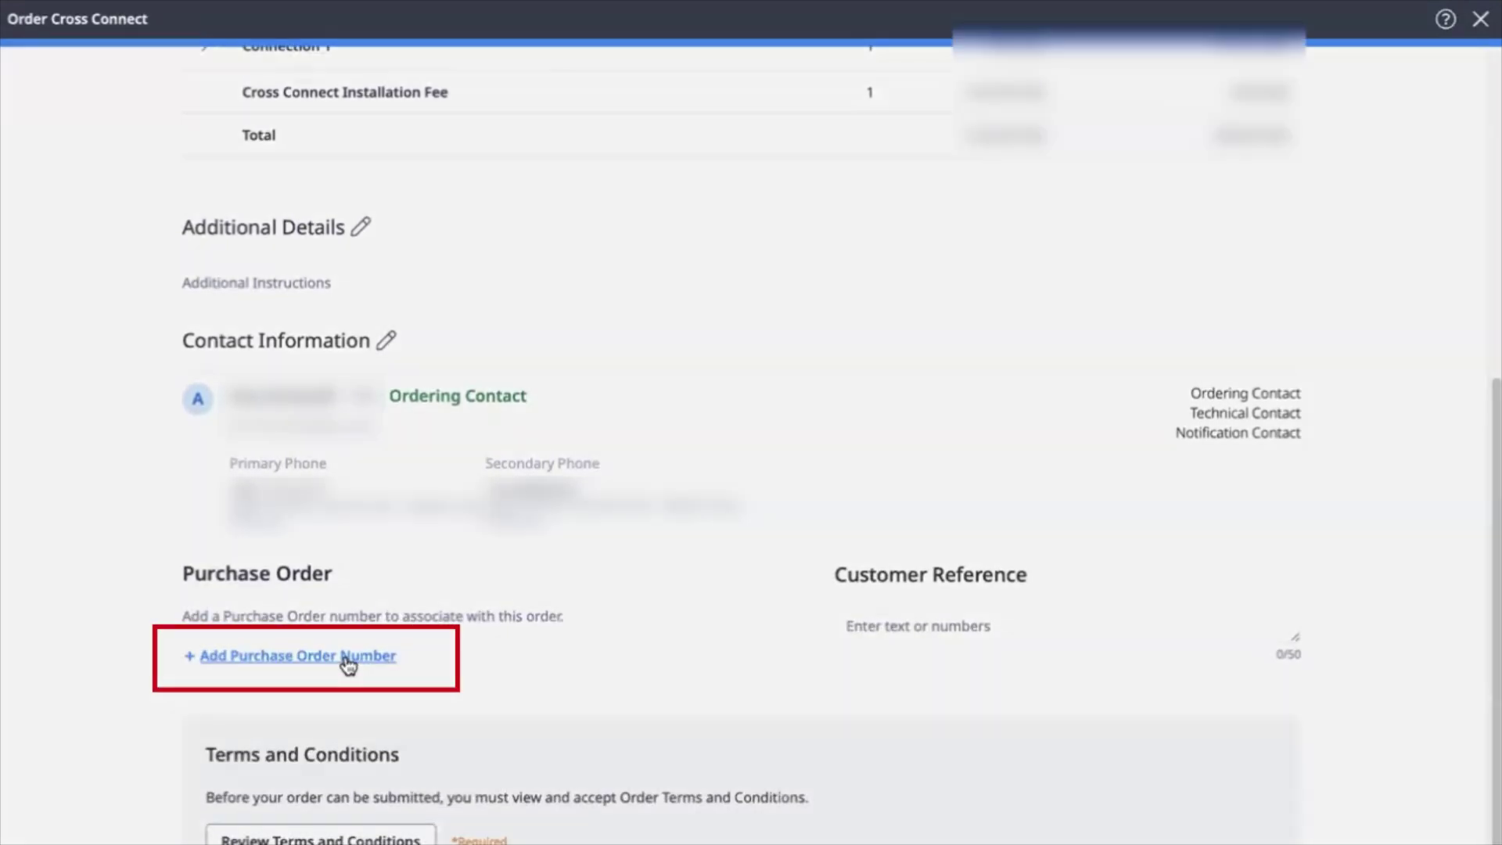
Add a purchase order as an exemption form, uploading PurchaseOrderExemptionForm.docx
click(347, 665)
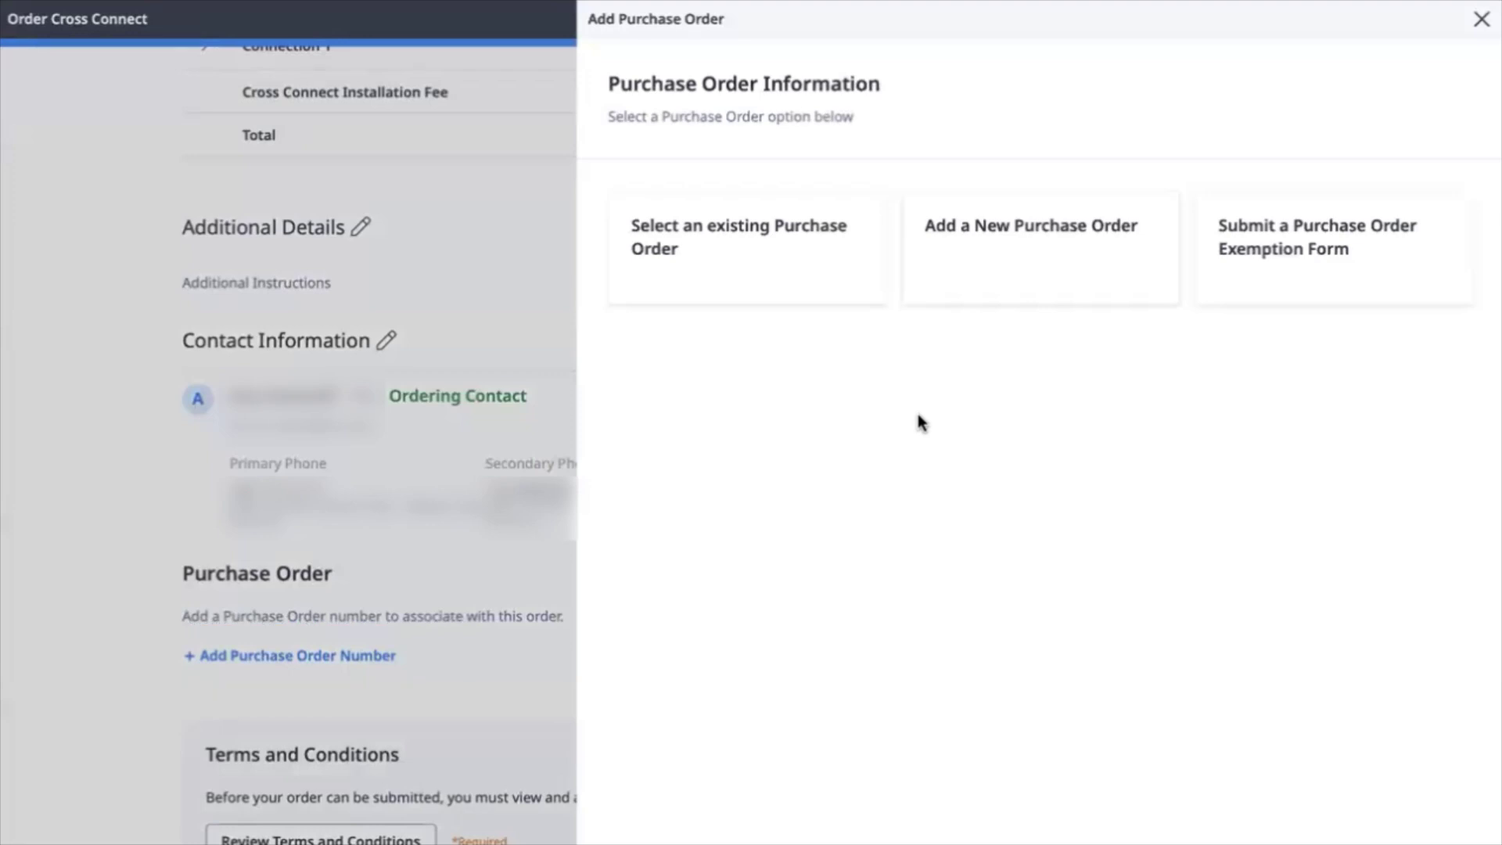
click(1361, 289)
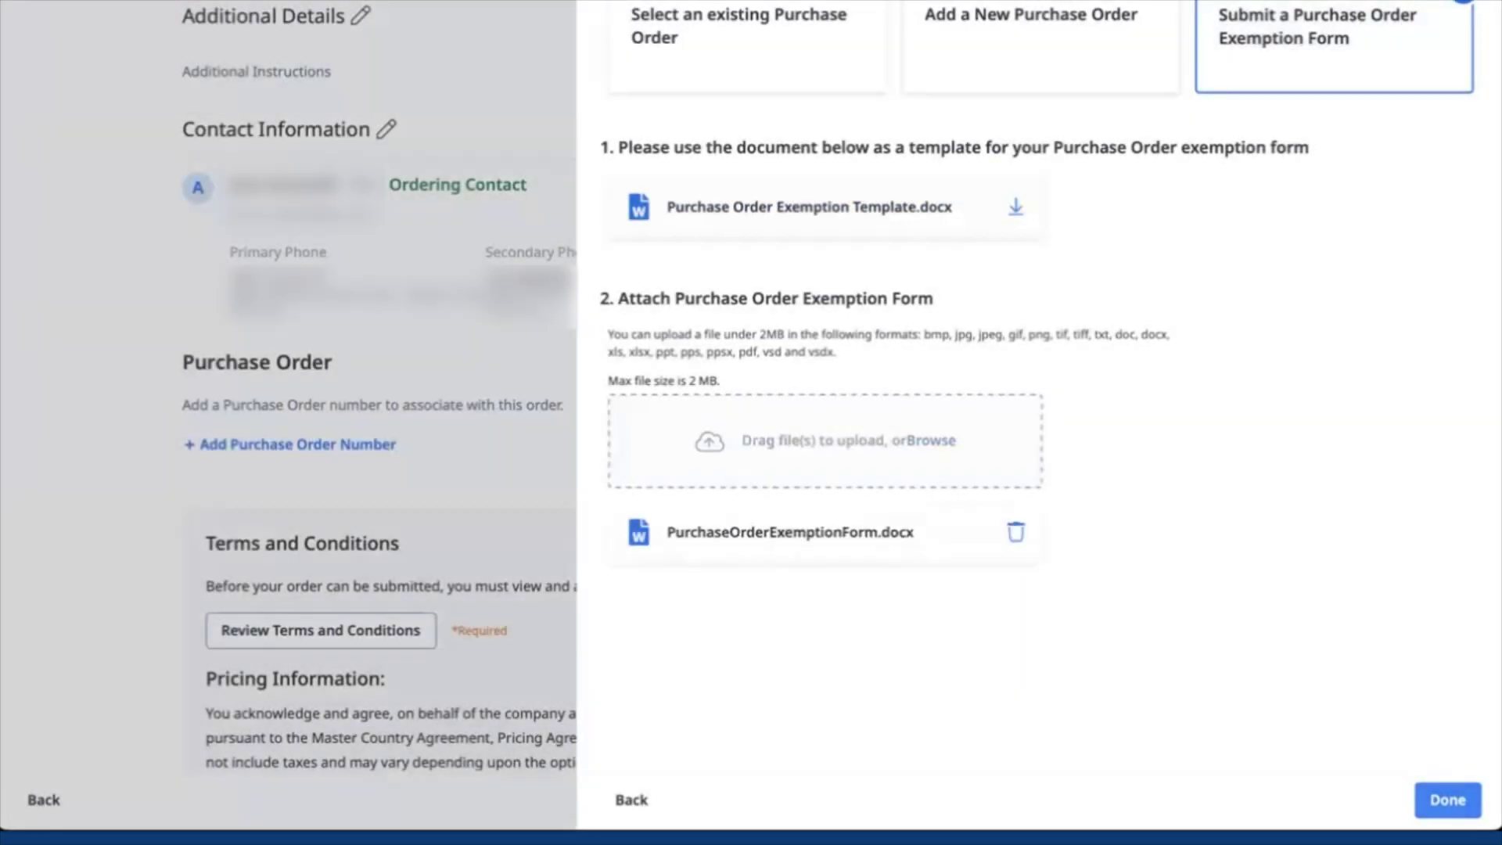
click(1446, 800)
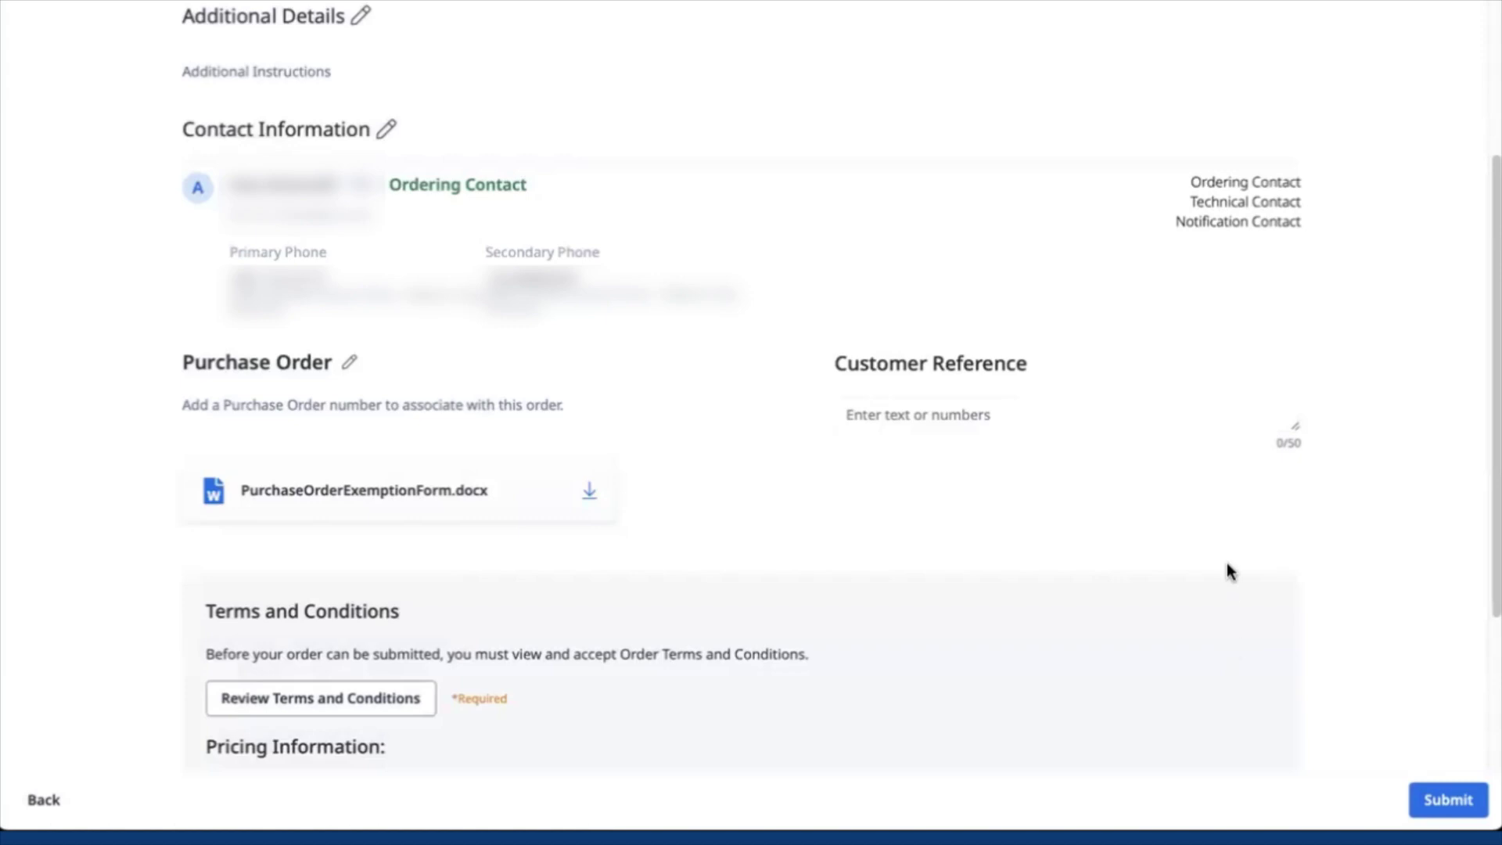
scroll(1229, 572, down, 3)
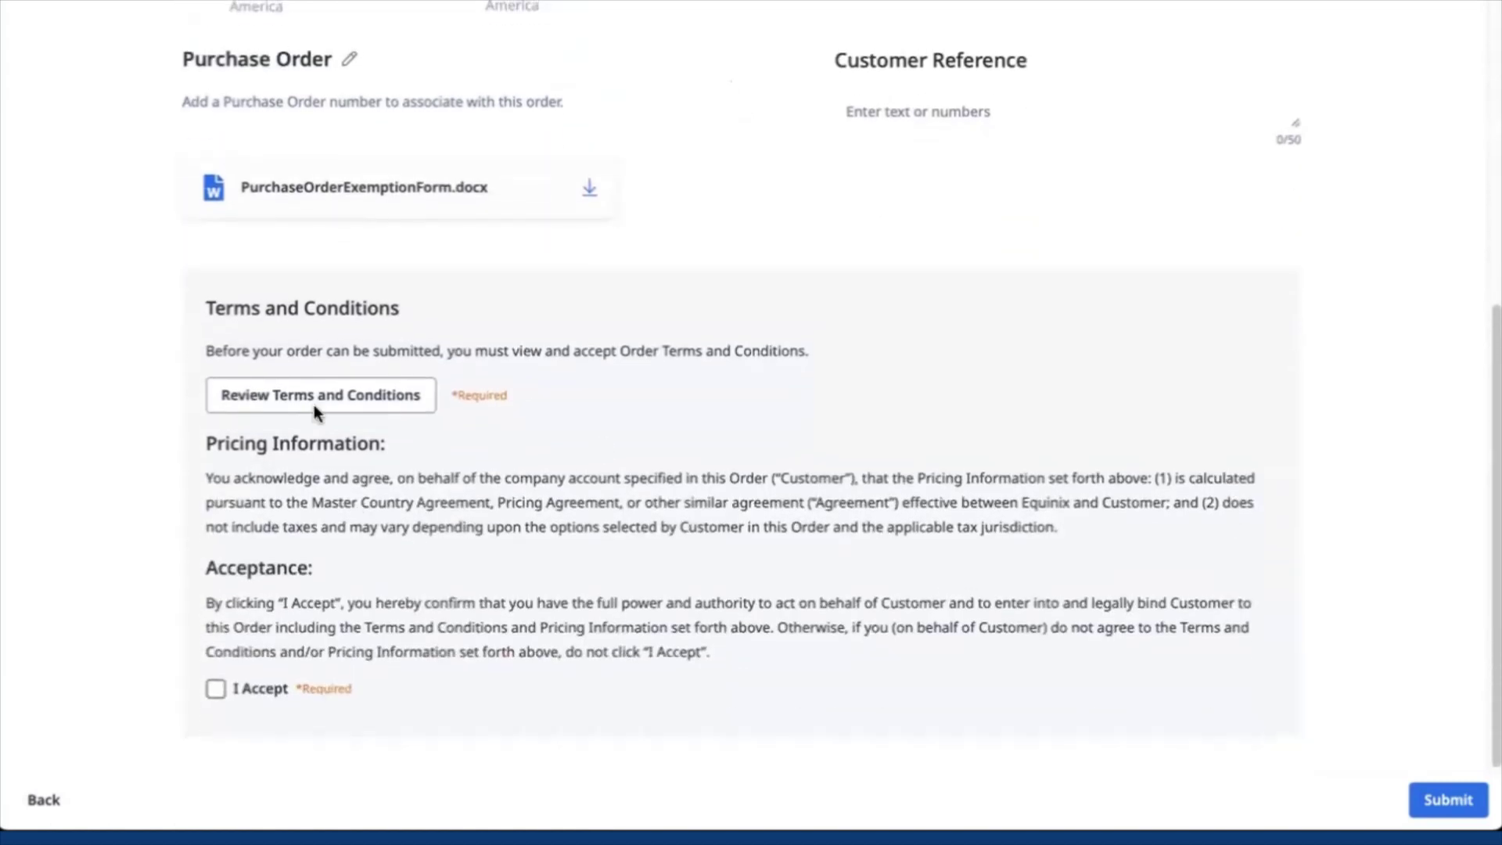
Accept the terms and conditions, confirm I Accept, and submit the cross connect order
click(326, 395)
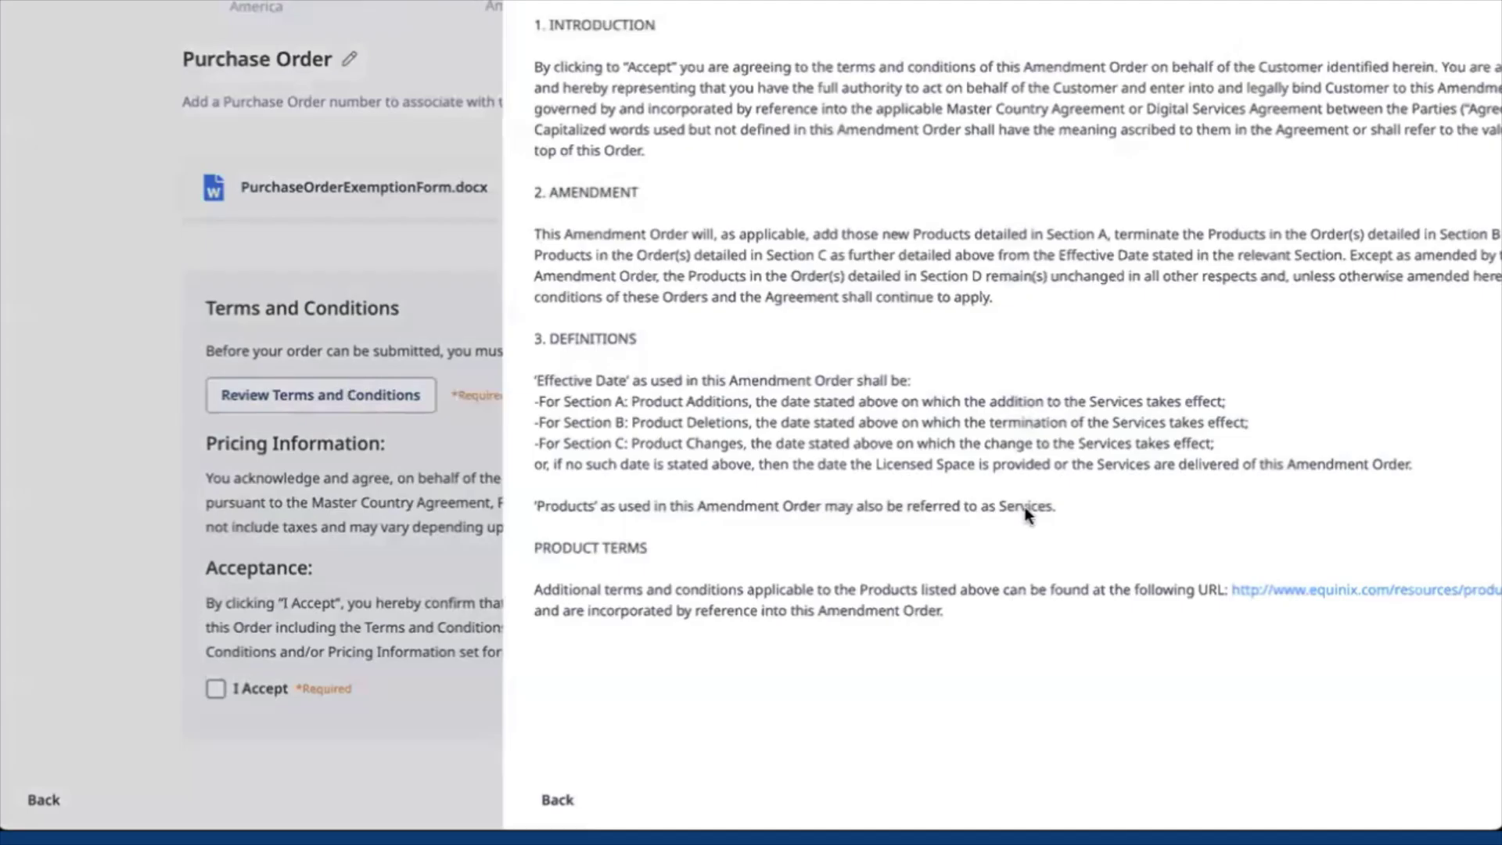
click(1444, 799)
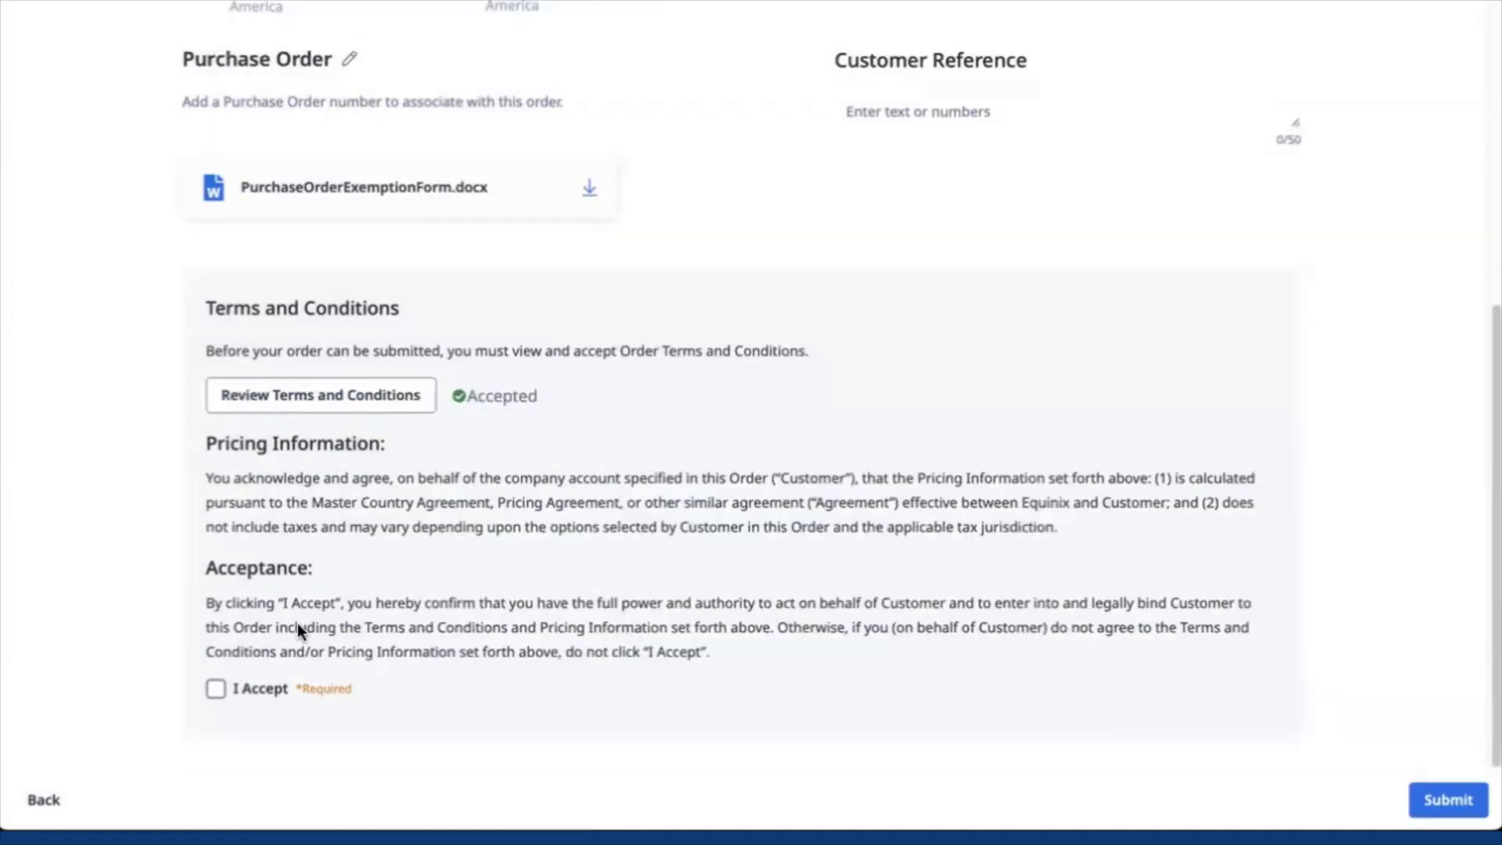
click(214, 689)
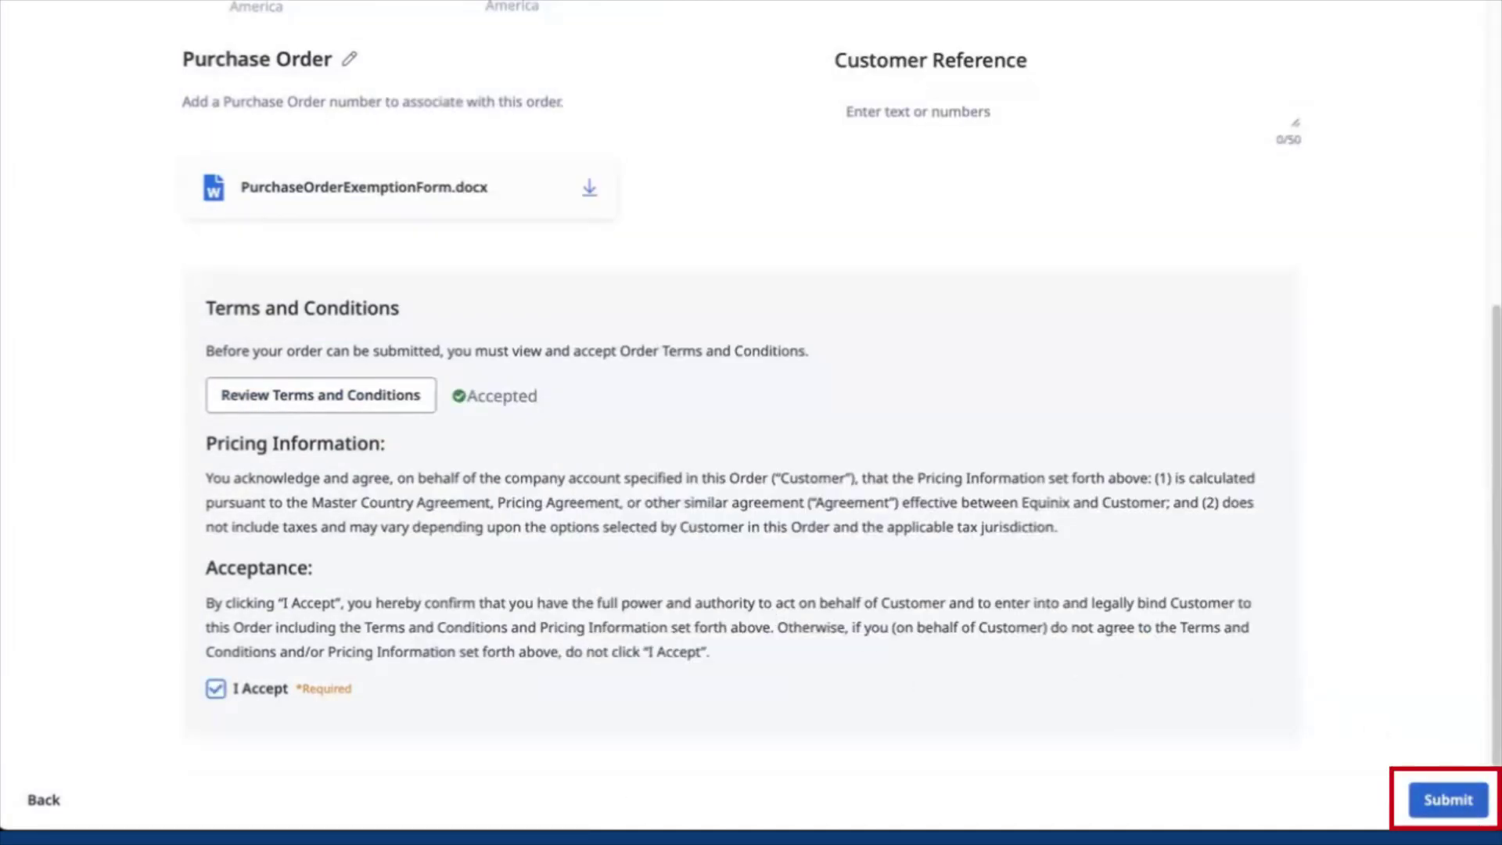
click(1448, 799)
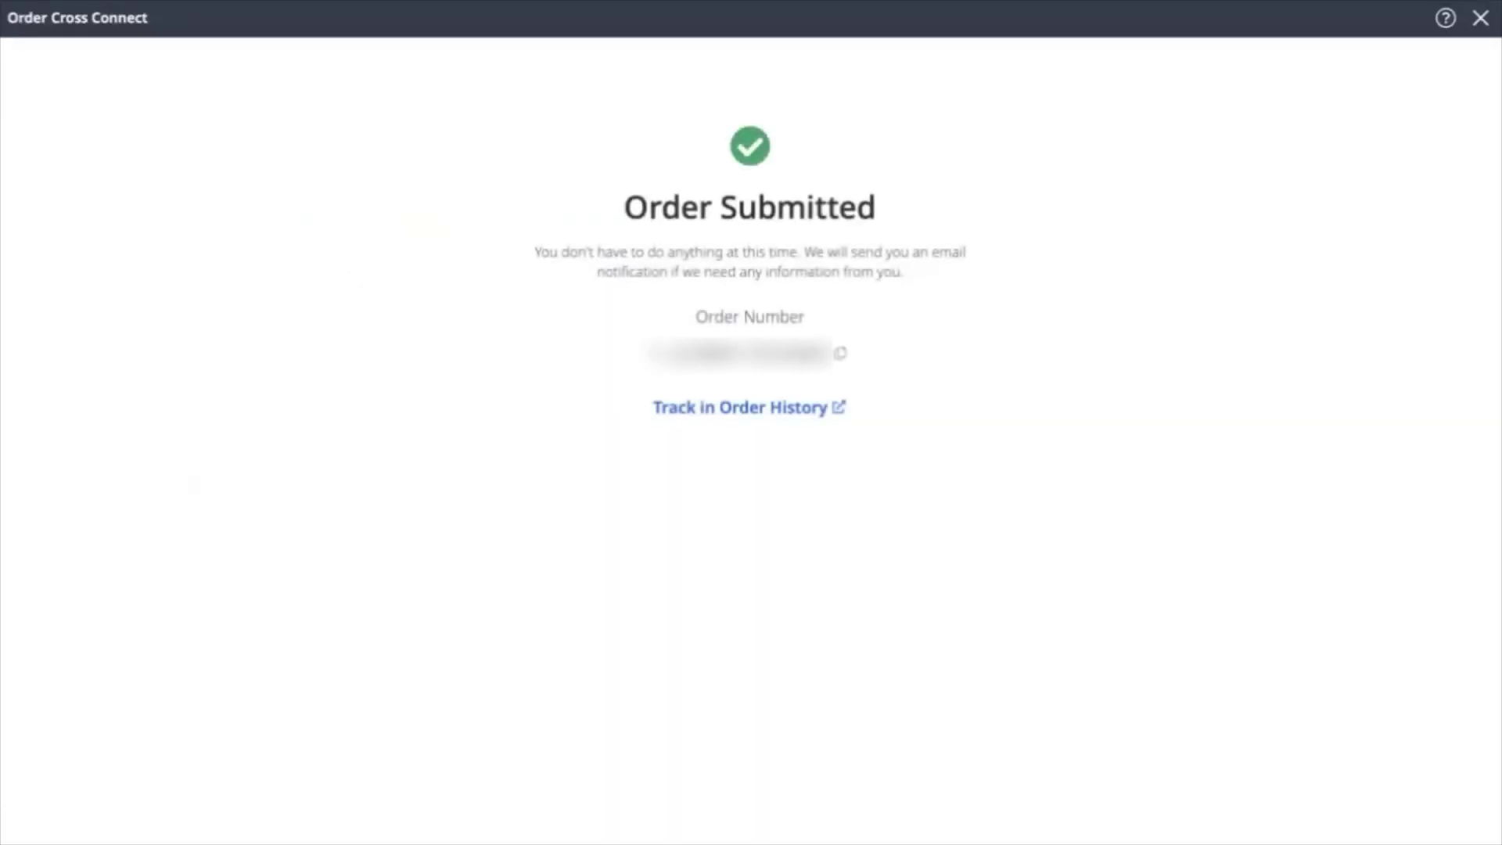